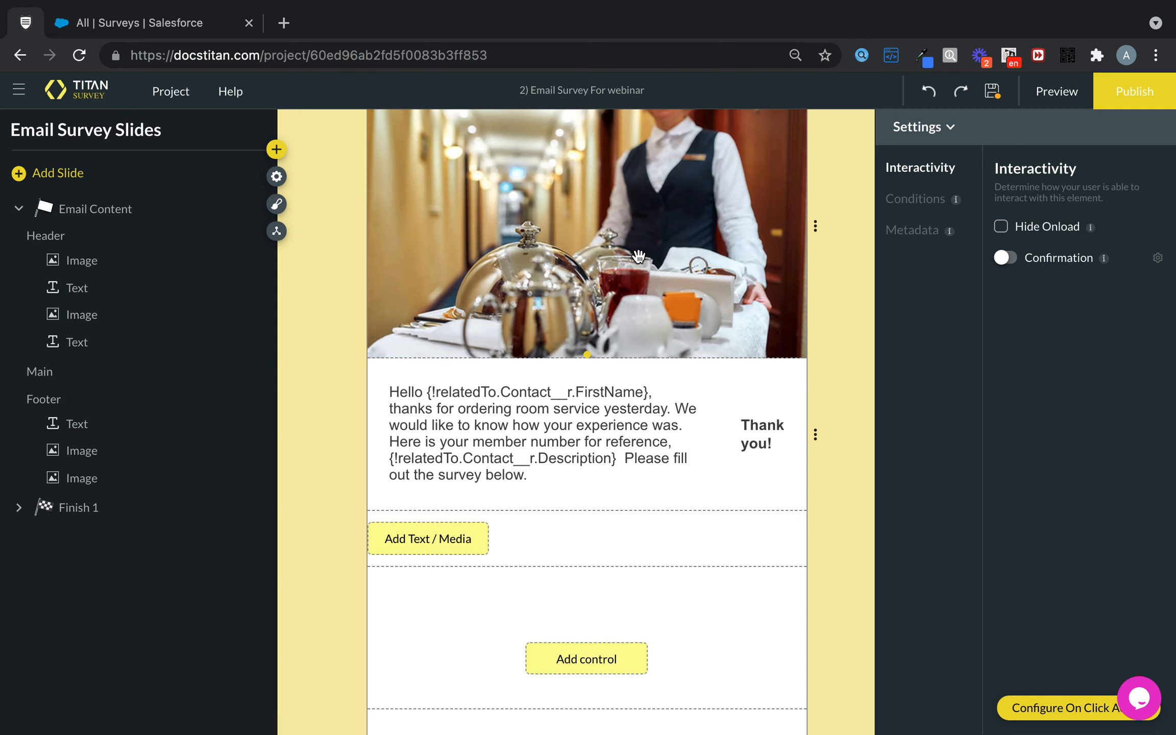
- Review the contents of the Email Content slide and the Finish 1 slide
{"action": "scroll", "coordinate": [635, 255], "scroll_direction": "down", "scroll_amount": 5}
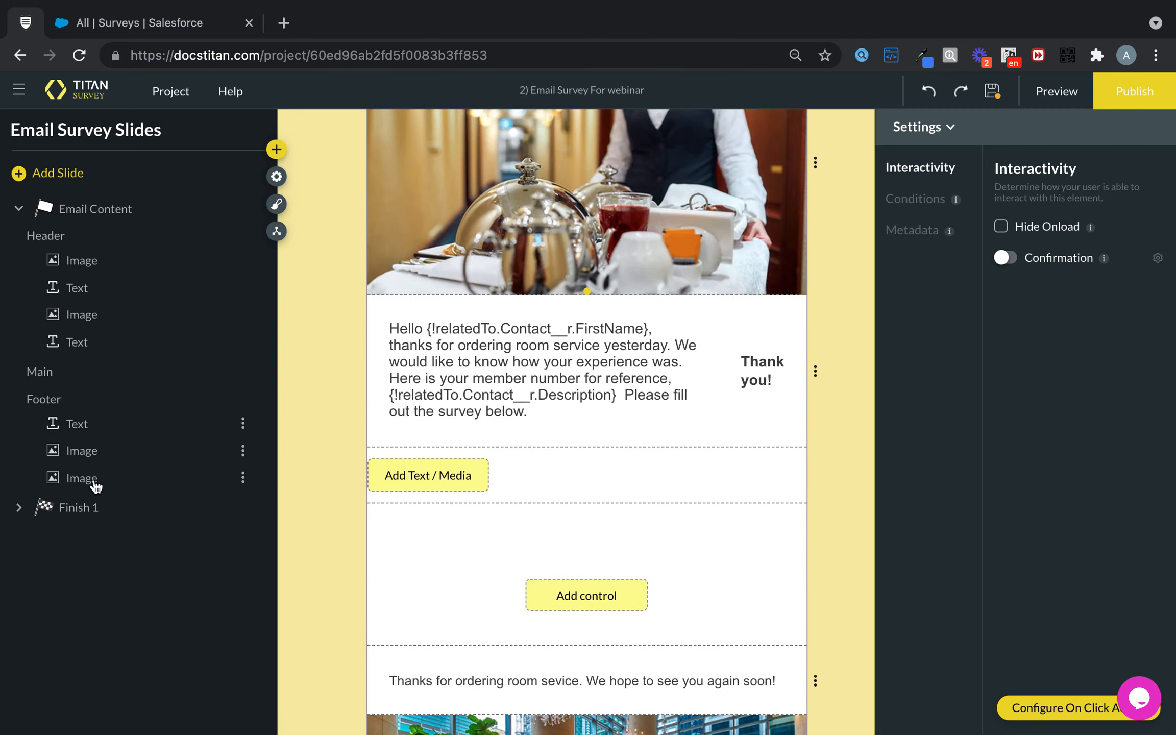
{"action": "left_click", "coordinate": [89, 507]}
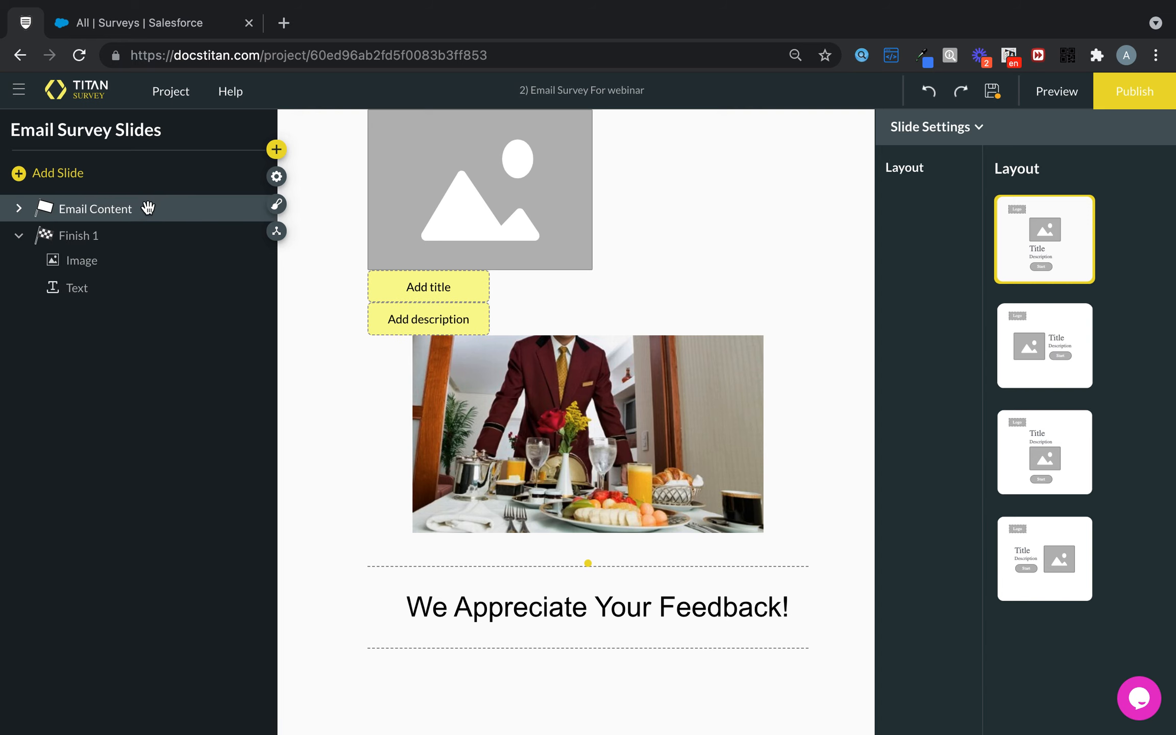
{"action": "left_click", "coordinate": [97, 209]}
{"action": "scroll", "coordinate": [721, 293], "scroll_direction": "down", "scroll_amount": 8}
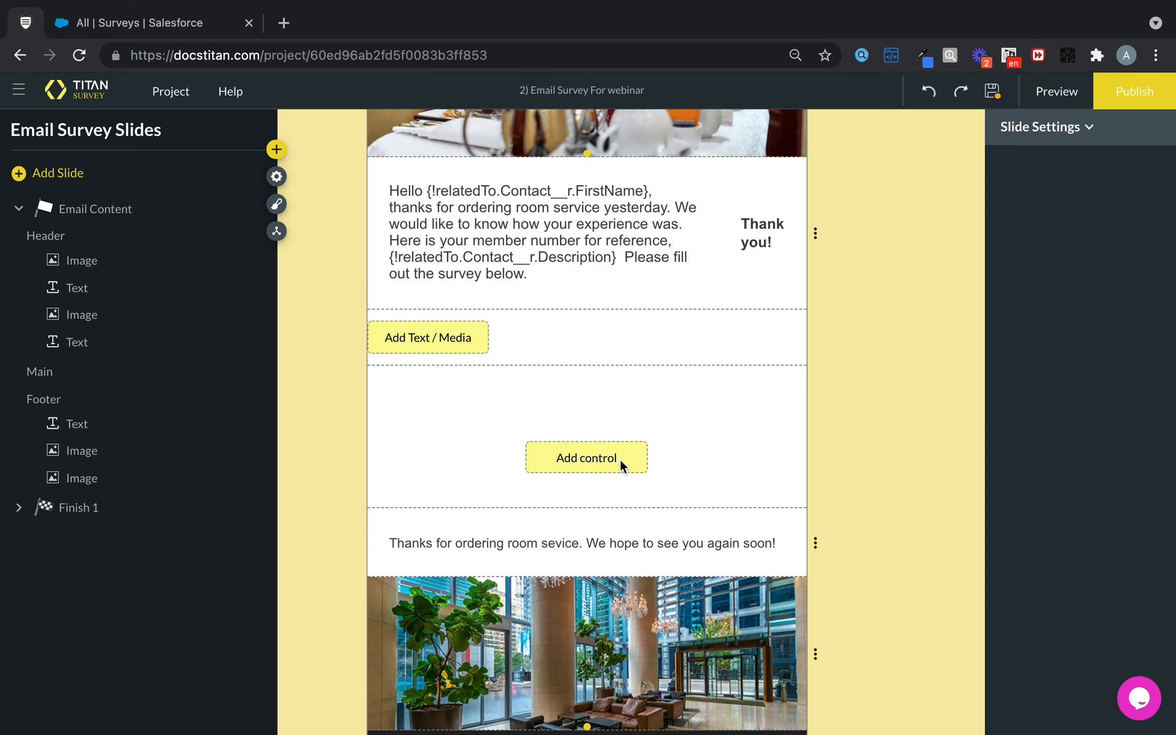
{"action": "scroll", "coordinate": [582, 383], "scroll_direction": "down", "scroll_amount": 2}
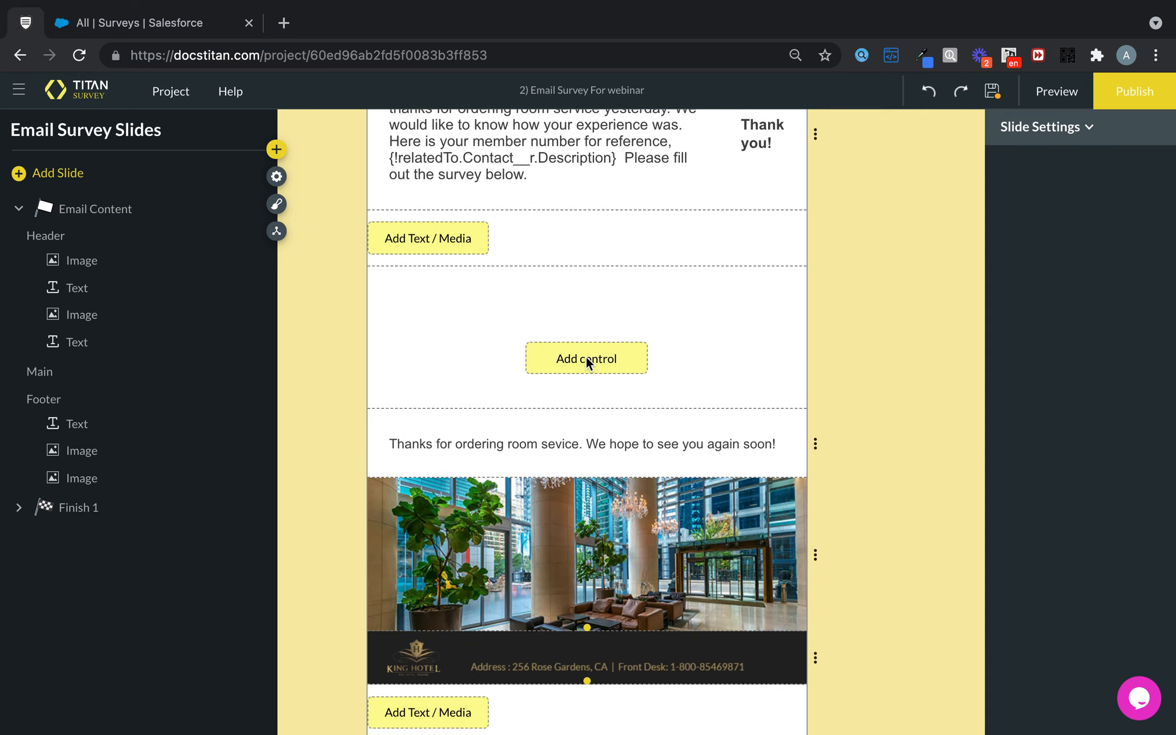
- Try out the available survey question types and insert a Star Rating question in the email's Main section
{"action": "left_click", "coordinate": [586, 356]}
{"action": "left_click", "coordinate": [411, 362]}
{"action": "left_click", "coordinate": [471, 347]}
{"action": "left_click", "coordinate": [568, 355]}
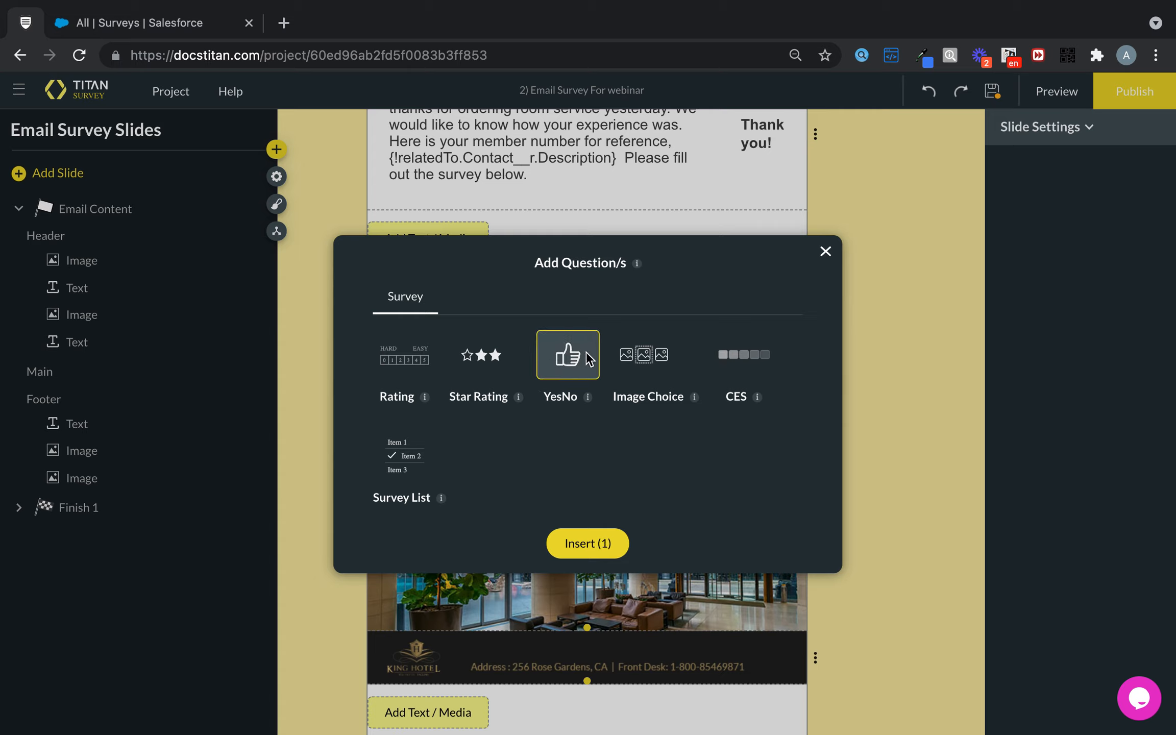
{"action": "left_click", "coordinate": [657, 357]}
{"action": "left_click", "coordinate": [733, 354]}
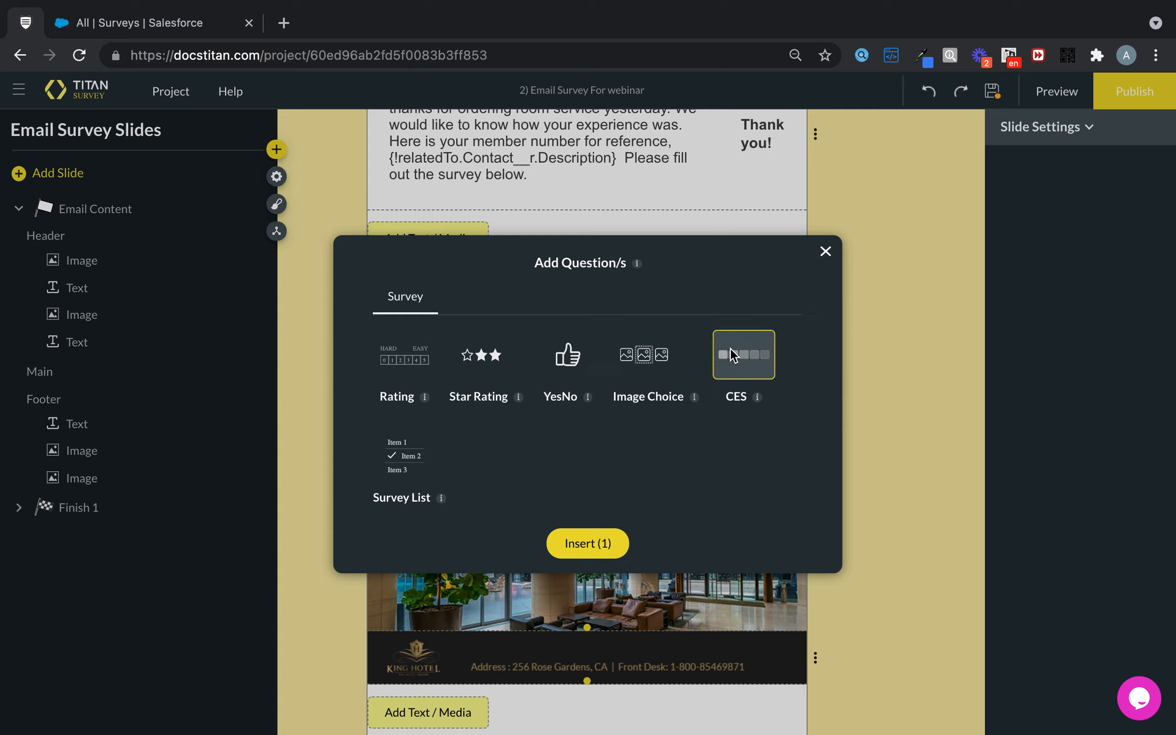
{"action": "left_click", "coordinate": [390, 453]}
{"action": "left_click", "coordinate": [480, 379]}
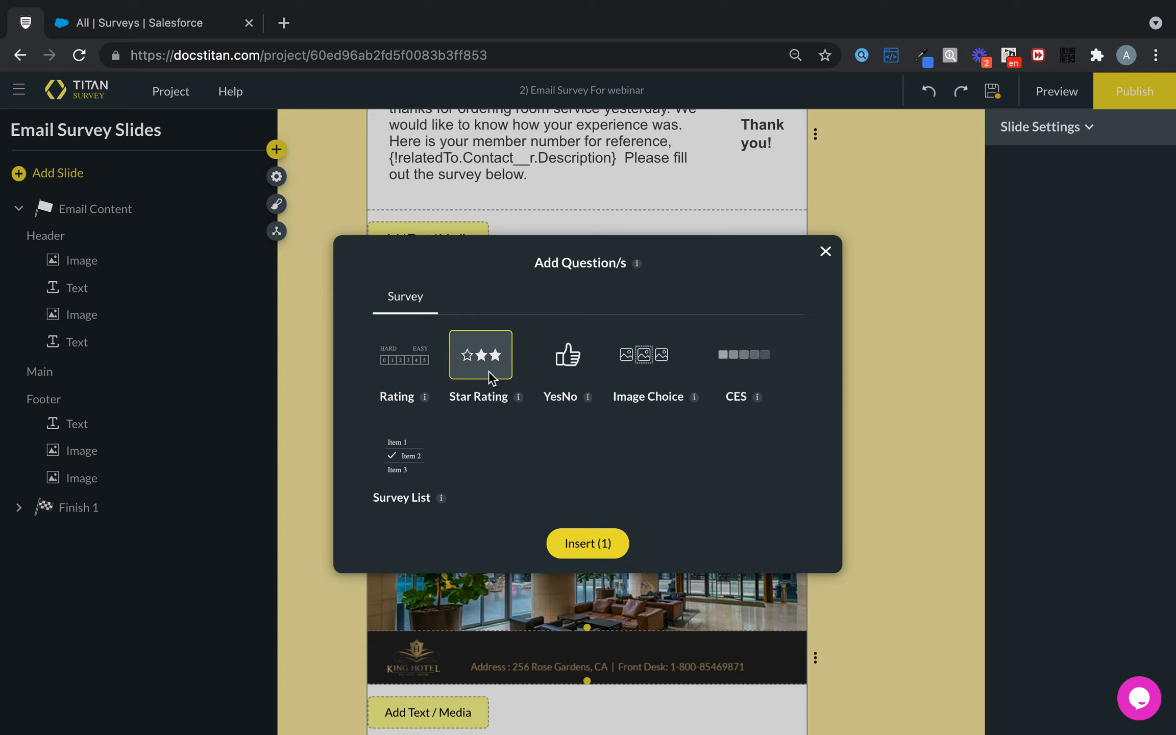
{"action": "left_click", "coordinate": [561, 368]}
{"action": "left_click", "coordinate": [659, 362]}
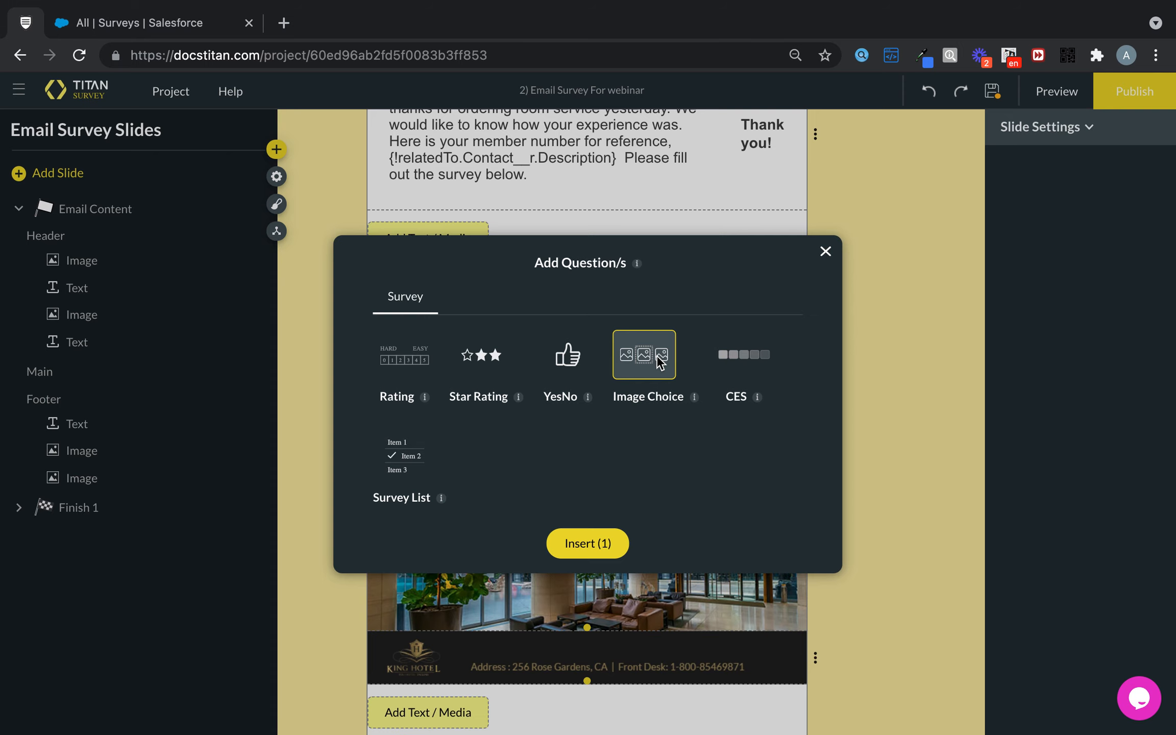
{"action": "left_click", "coordinate": [493, 363]}
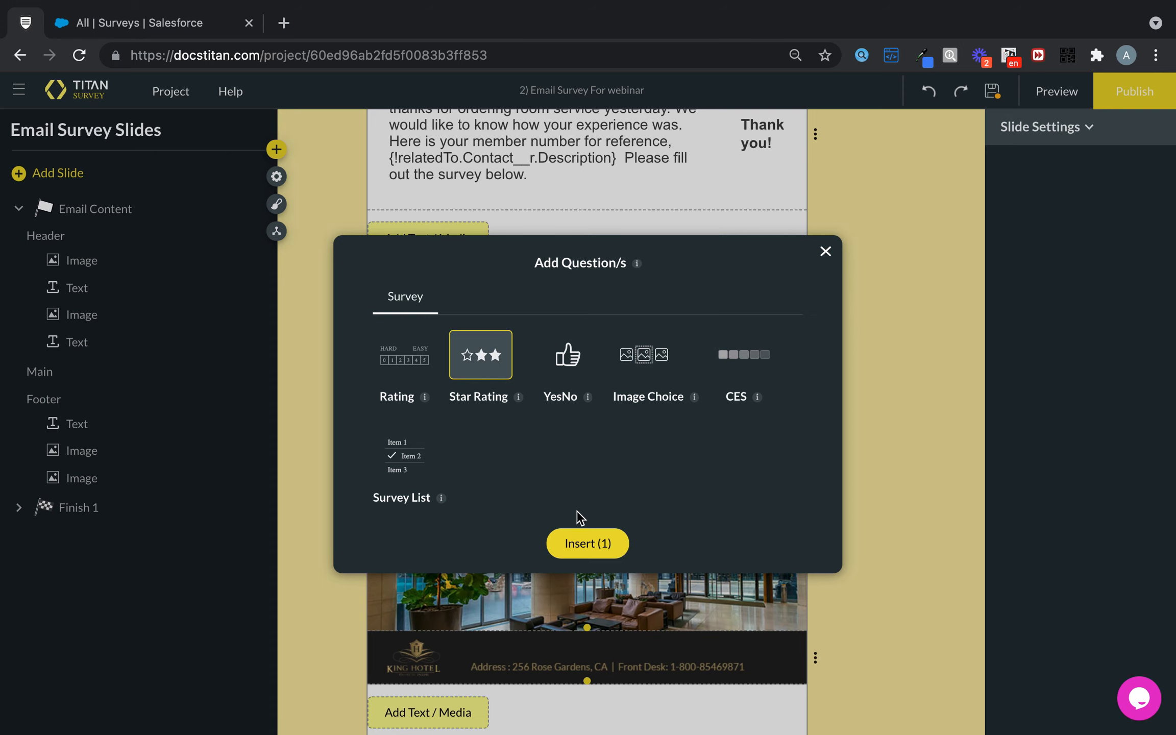
{"action": "left_click", "coordinate": [586, 543]}
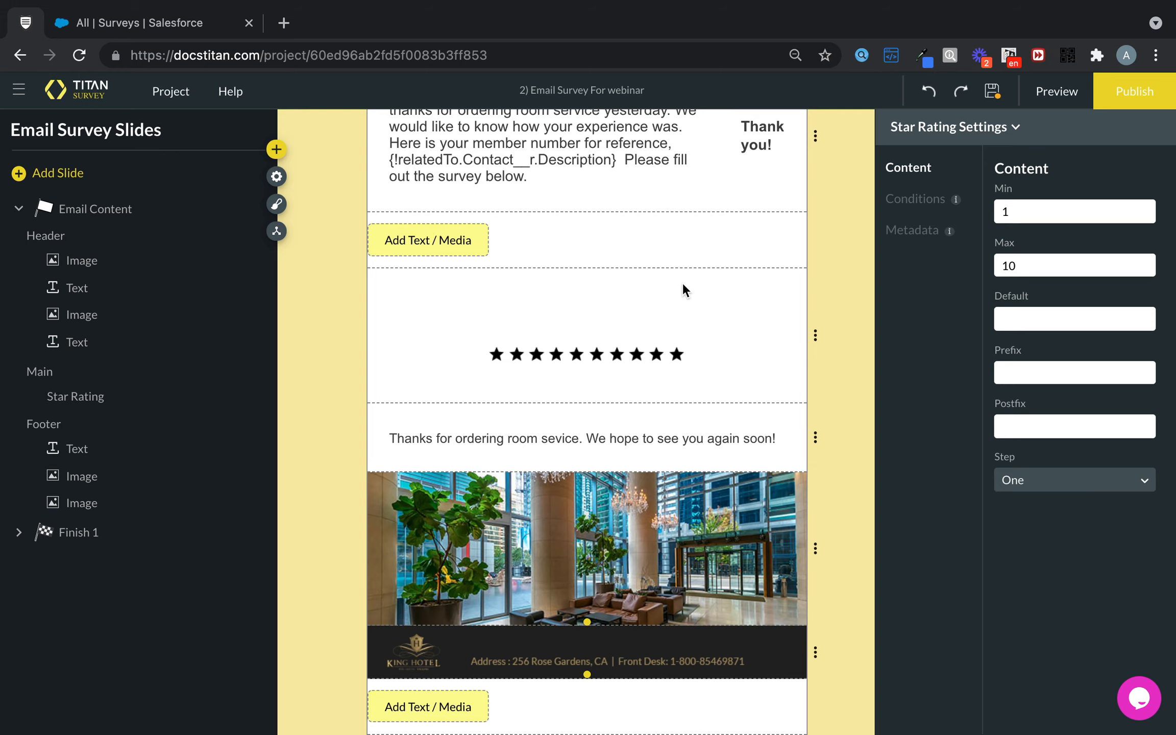
- Delete the Star Rating question from the Main section and insert a YesNo question instead
{"action": "left_click", "coordinate": [815, 336]}
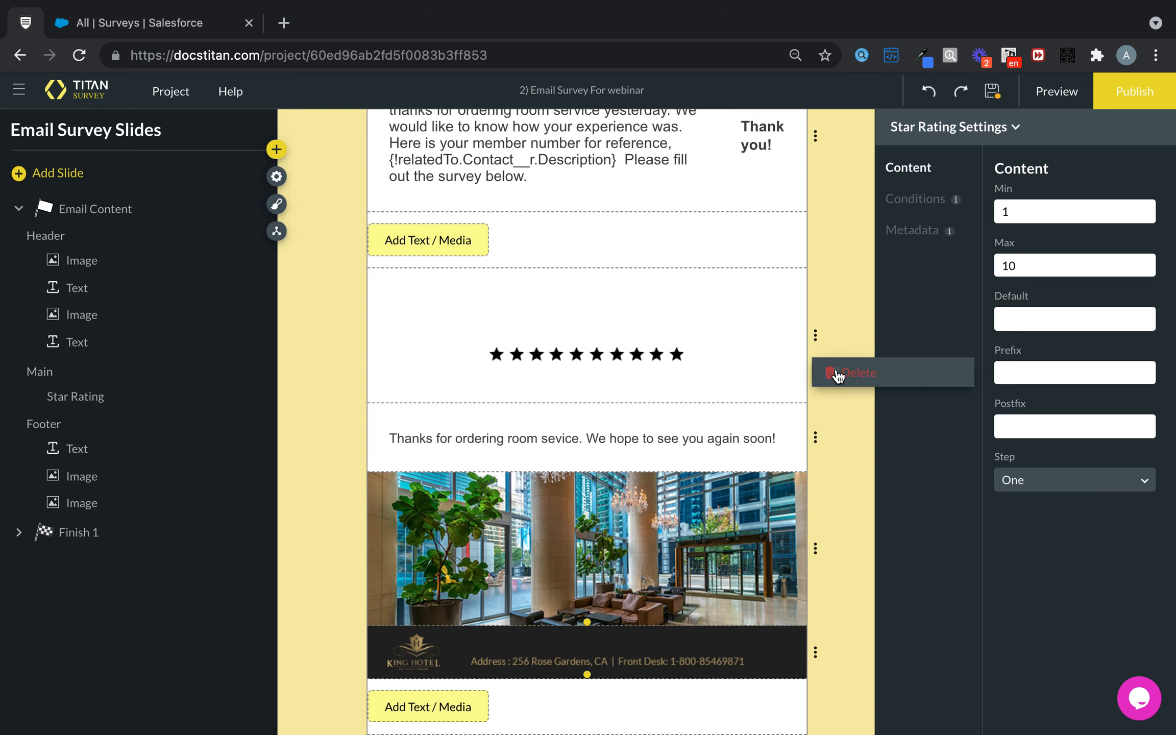
{"action": "left_click", "coordinate": [835, 372]}
{"action": "left_click", "coordinate": [587, 349]}
{"action": "left_click", "coordinate": [568, 357]}
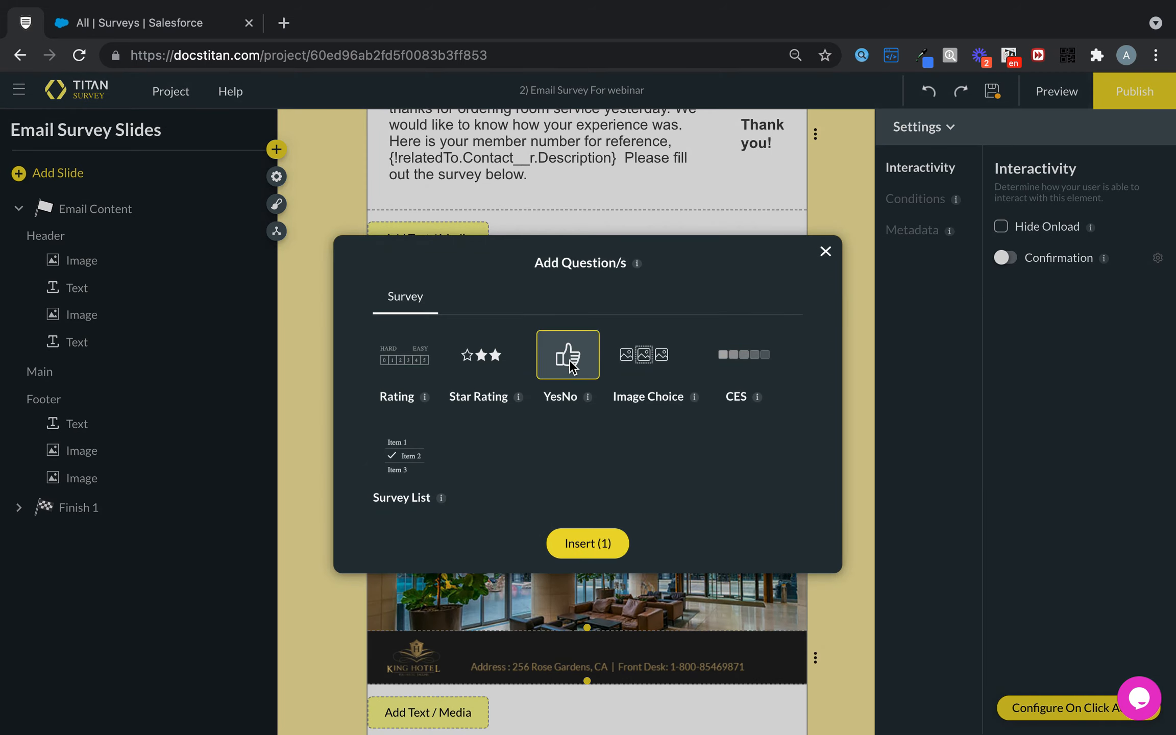
{"action": "left_click", "coordinate": [586, 543]}
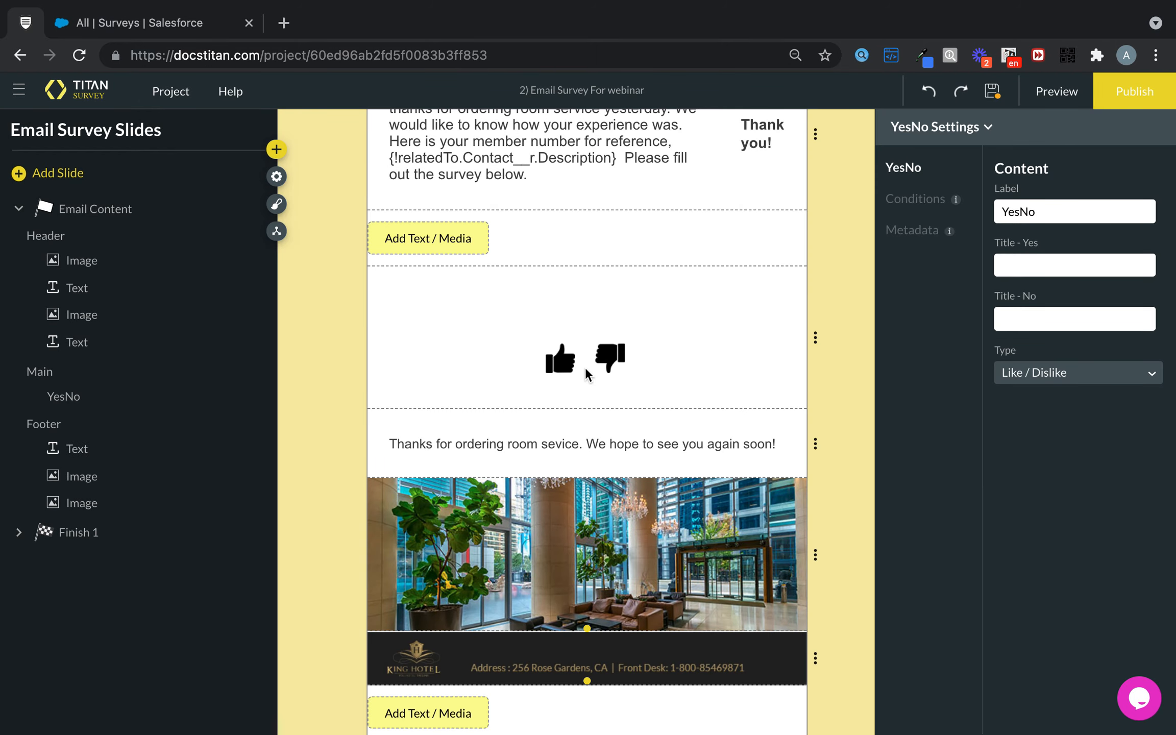
- Delete the YesNo question from the Main section and insert a Rating question instead
{"action": "left_click", "coordinate": [815, 337]}
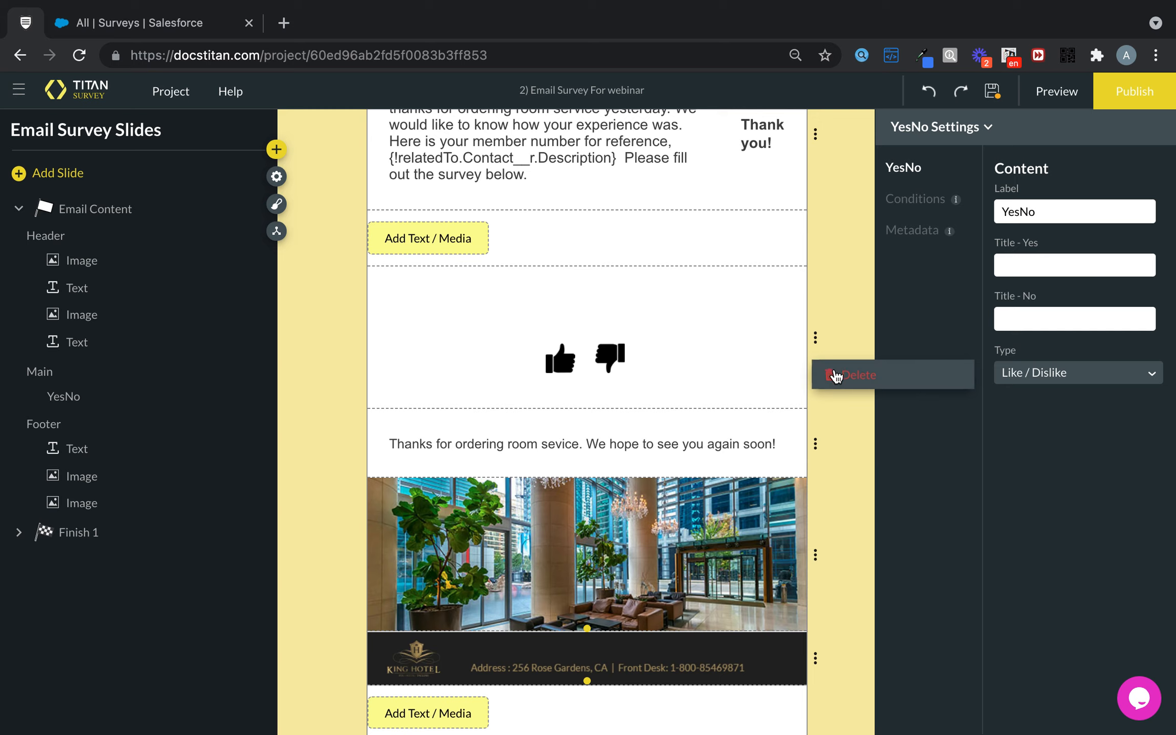
{"action": "left_click", "coordinate": [836, 376]}
{"action": "left_click", "coordinate": [604, 359]}
{"action": "left_click", "coordinate": [666, 358]}
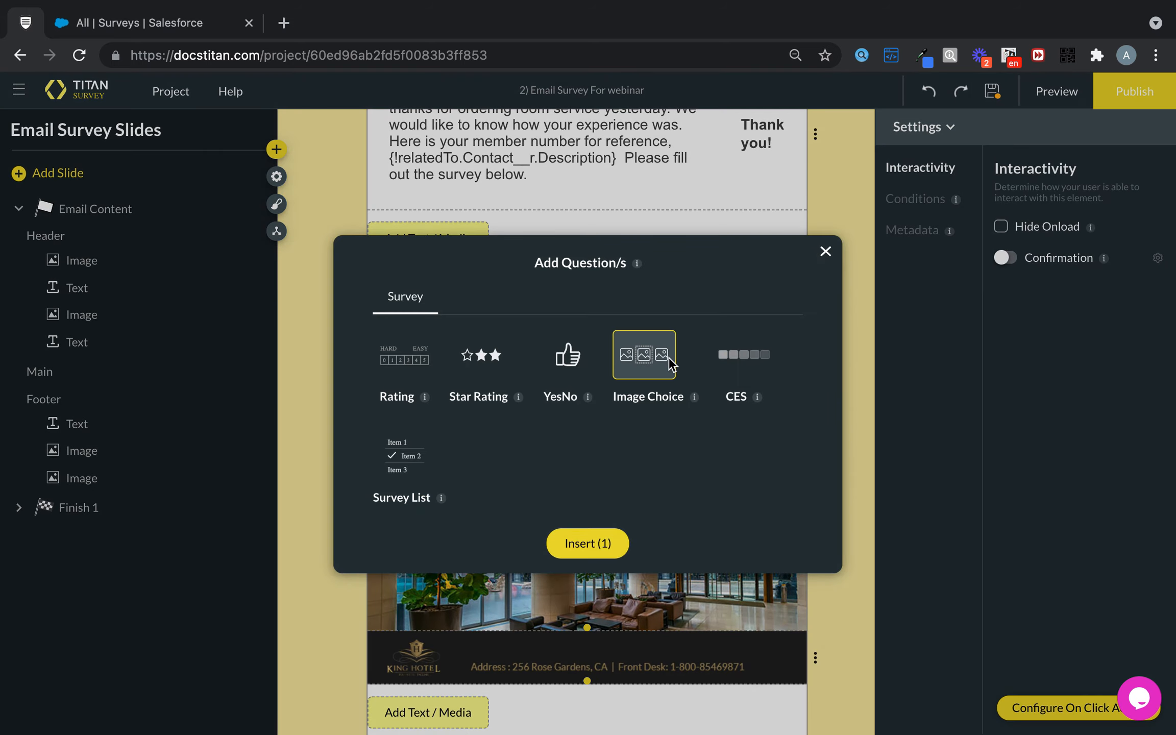
{"action": "left_click", "coordinate": [746, 370]}
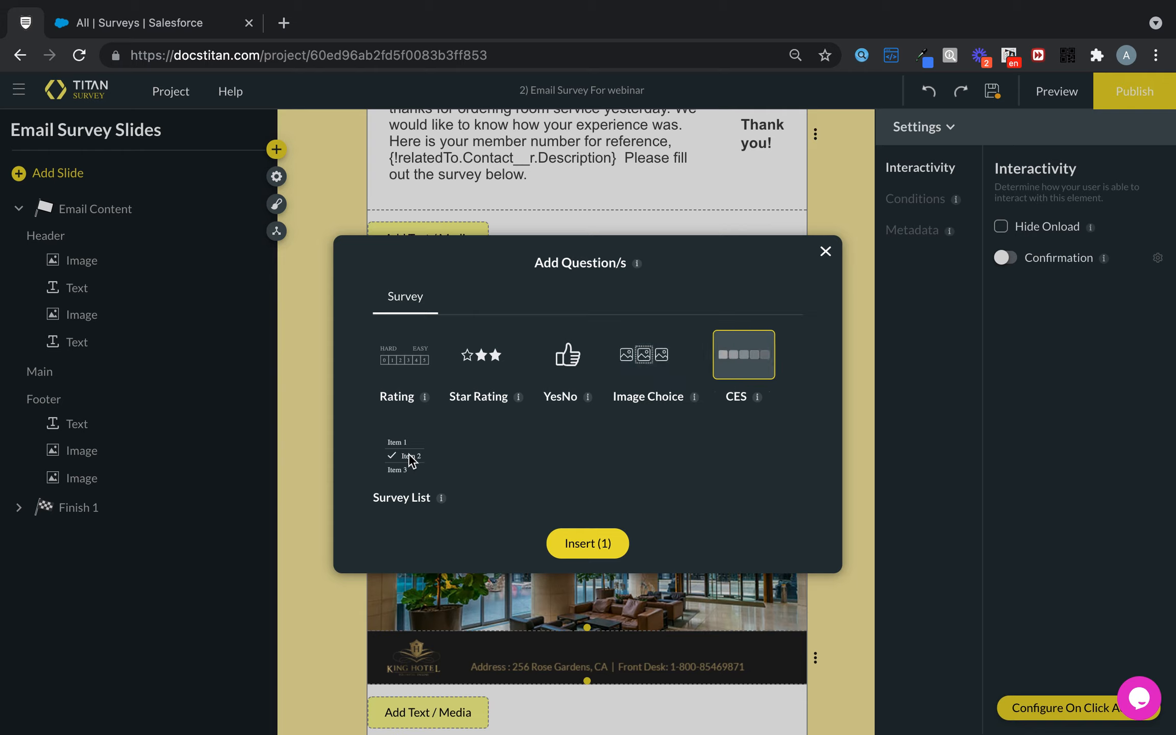
{"action": "left_click", "coordinate": [424, 357]}
{"action": "left_click", "coordinate": [612, 547]}
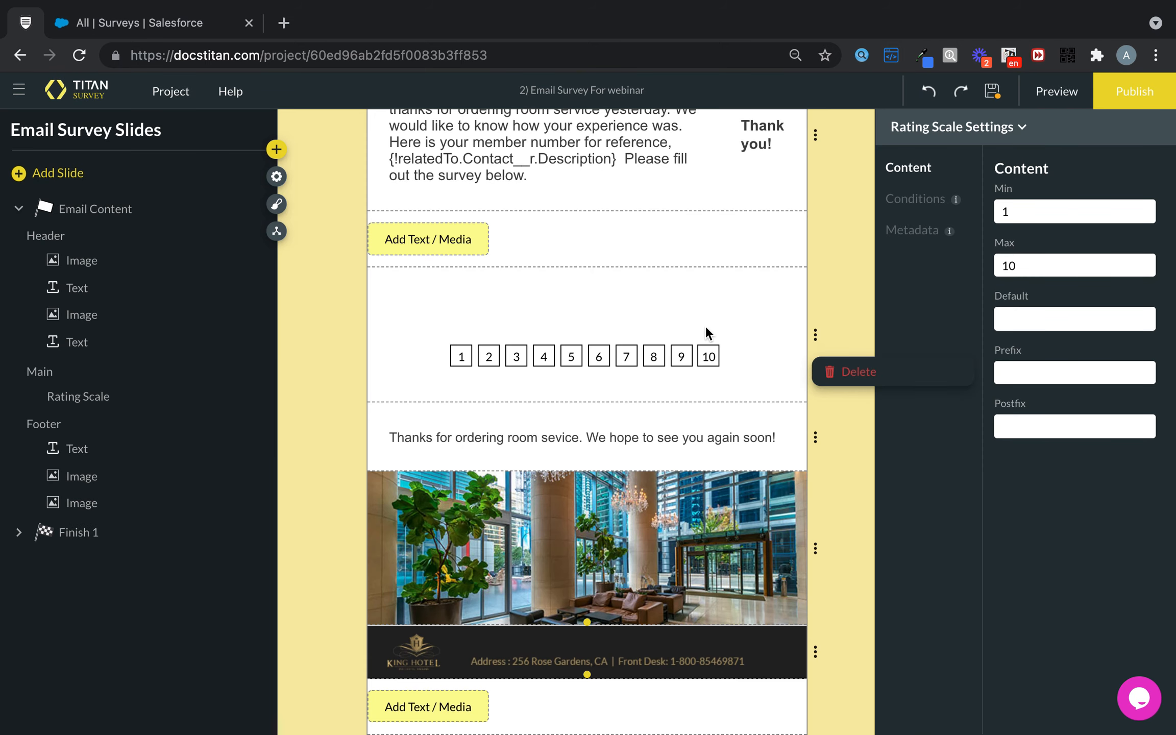
- Add a text element reading "Please Rate Our Service" at the end of the header, formatted bold at 26px
{"action": "left_click", "coordinate": [433, 237]}
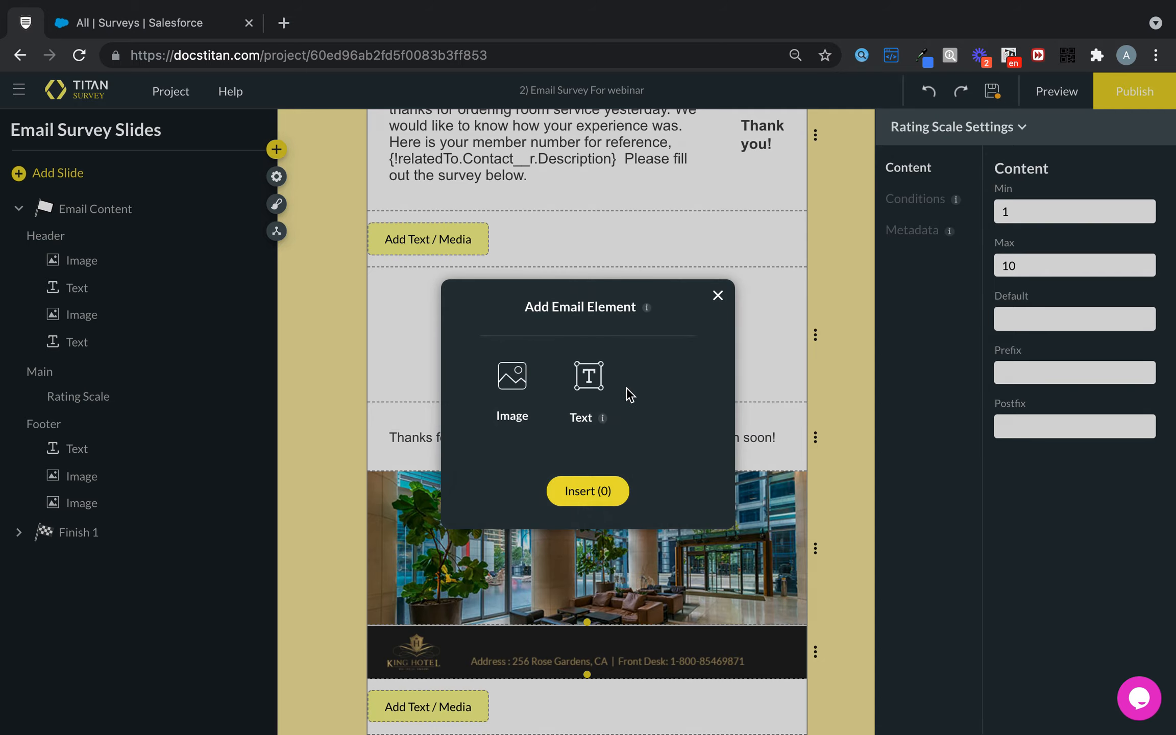
{"action": "left_click", "coordinate": [591, 382]}
{"action": "left_click", "coordinate": [606, 506]}
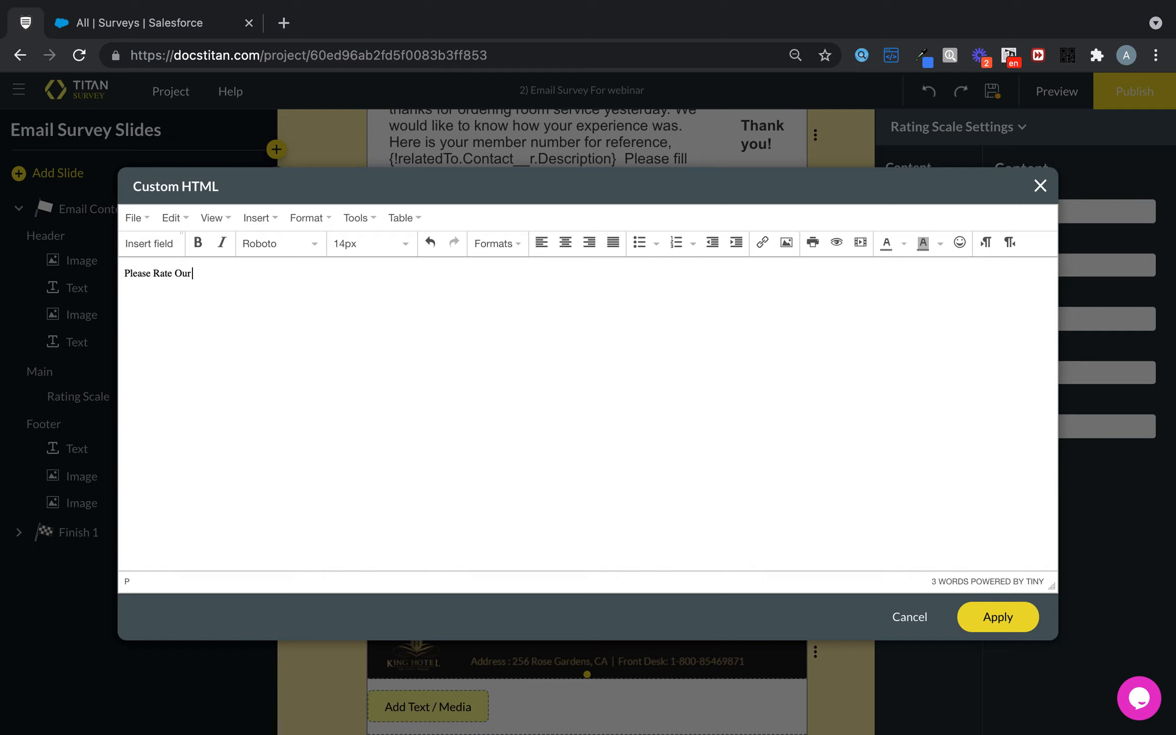
{"action": "key", "text": "ctrl+a"}
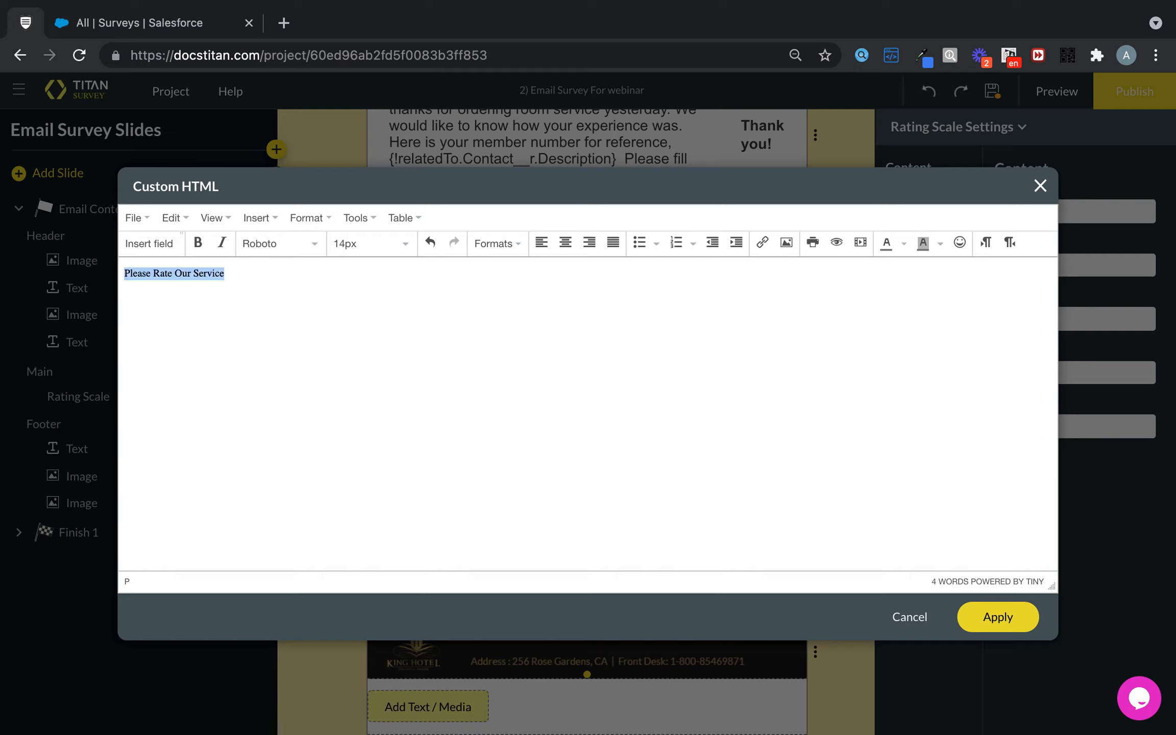
{"action": "left_click", "coordinate": [198, 243]}
{"action": "left_click", "coordinate": [354, 247]}
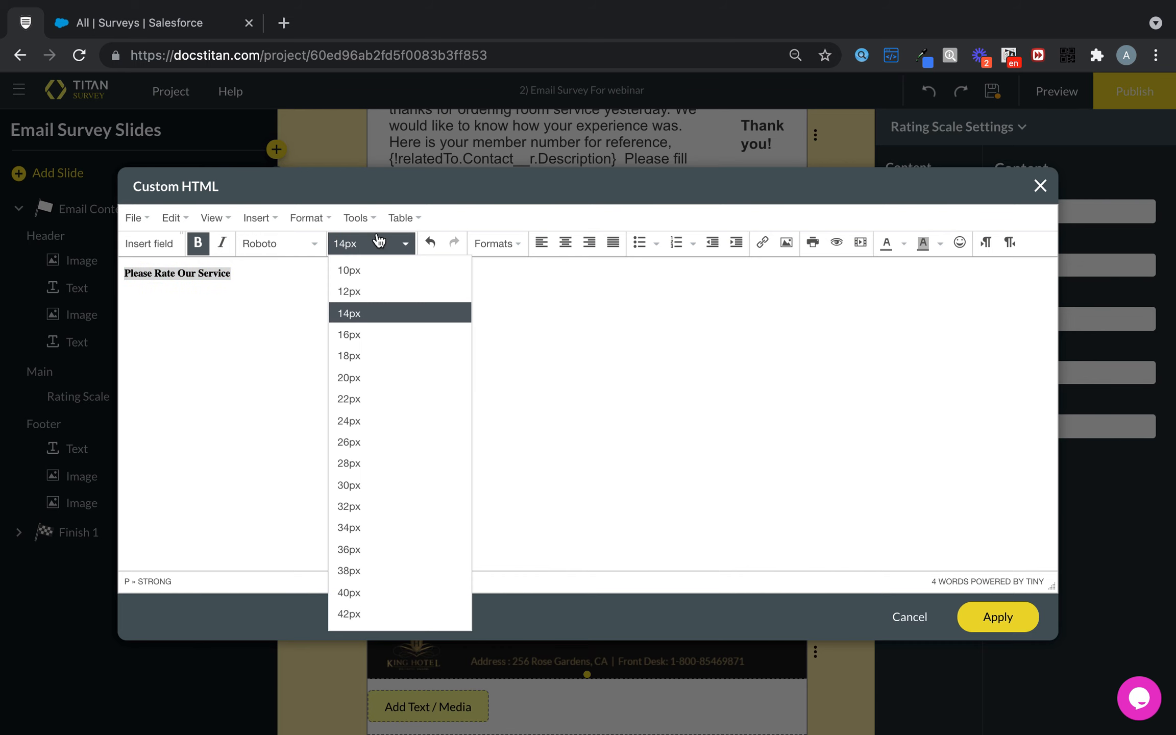
{"action": "left_click", "coordinate": [404, 444]}
{"action": "left_click", "coordinate": [979, 608]}
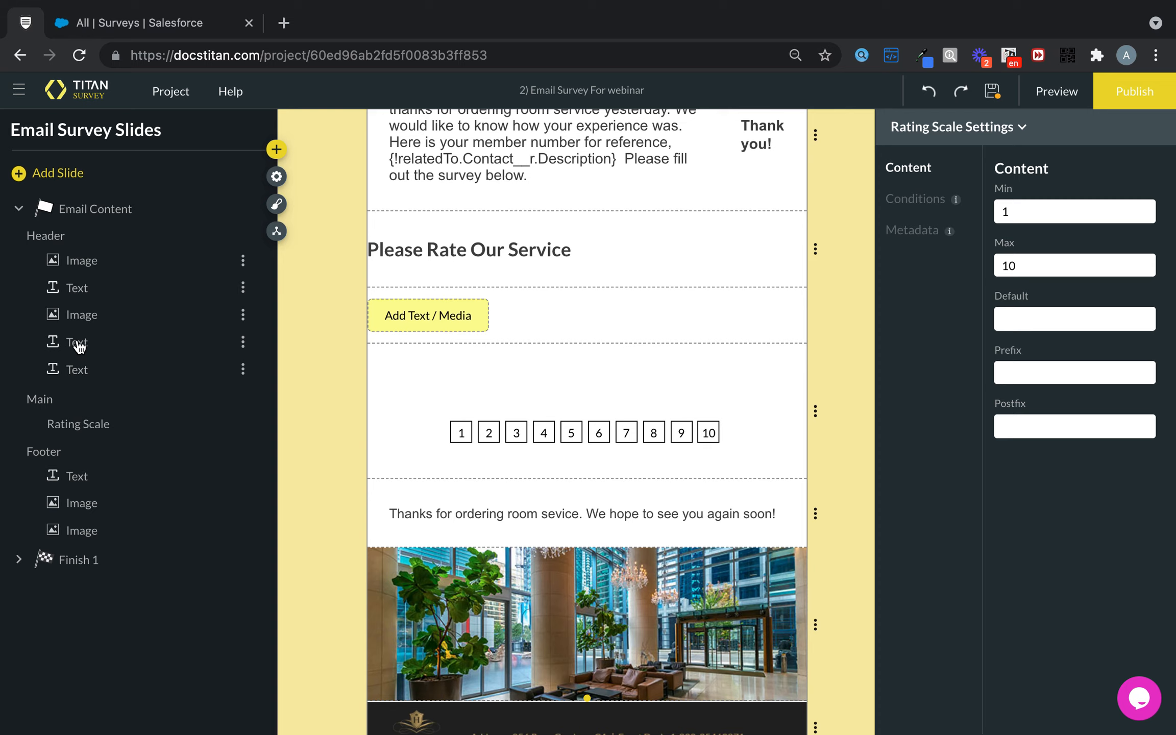
- Try to move a header text element down to the rating scale in the Main section
{"action": "left_click_drag", "start_coordinate": [79, 346], "coordinate": [68, 421]}
{"action": "left_click_drag", "start_coordinate": [611, 303], "coordinate": [609, 249]}
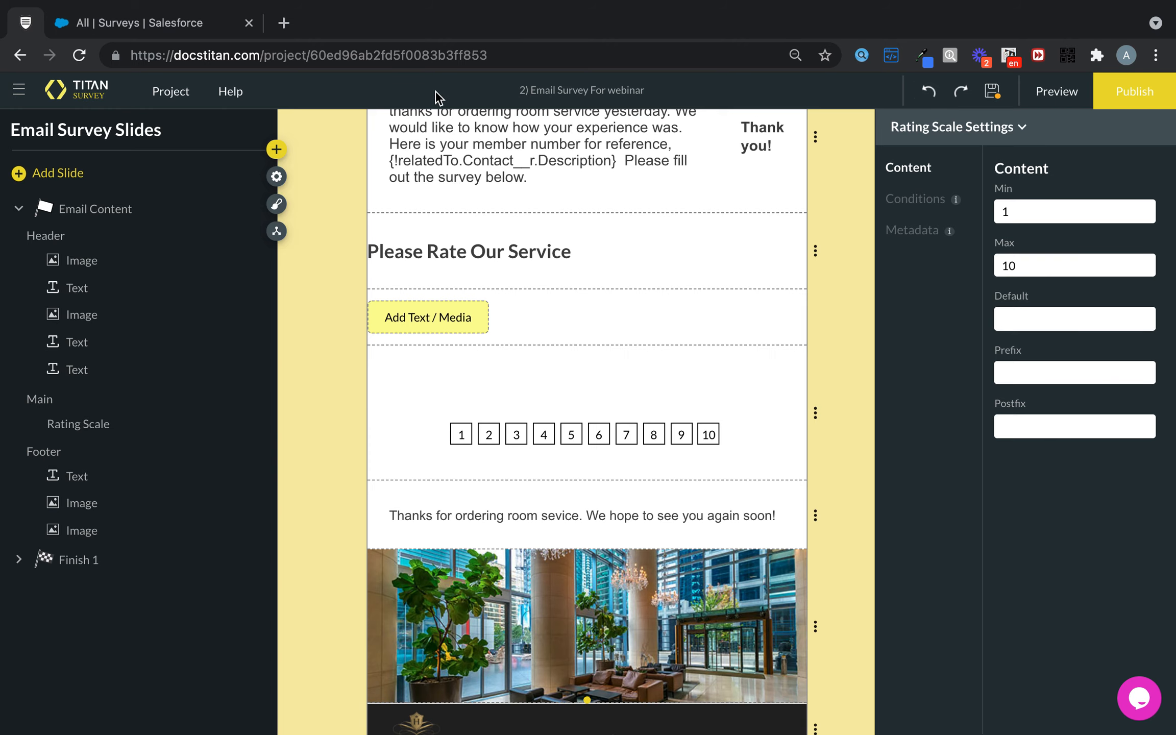
- Reload the survey project to discard the unsaved changes and go to its rating question
{"action": "scroll", "coordinate": [490, 250], "scroll_direction": "up", "scroll_amount": 10}
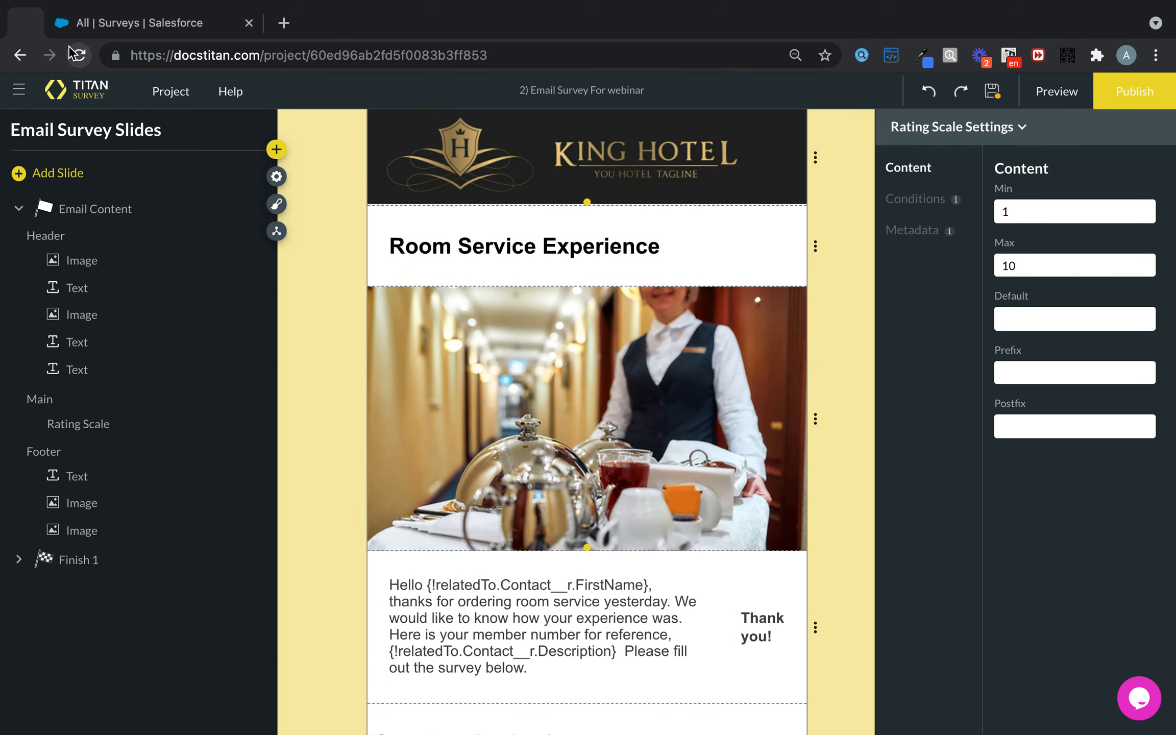
{"action": "left_click", "coordinate": [79, 55]}
{"action": "left_click", "coordinate": [659, 307]}
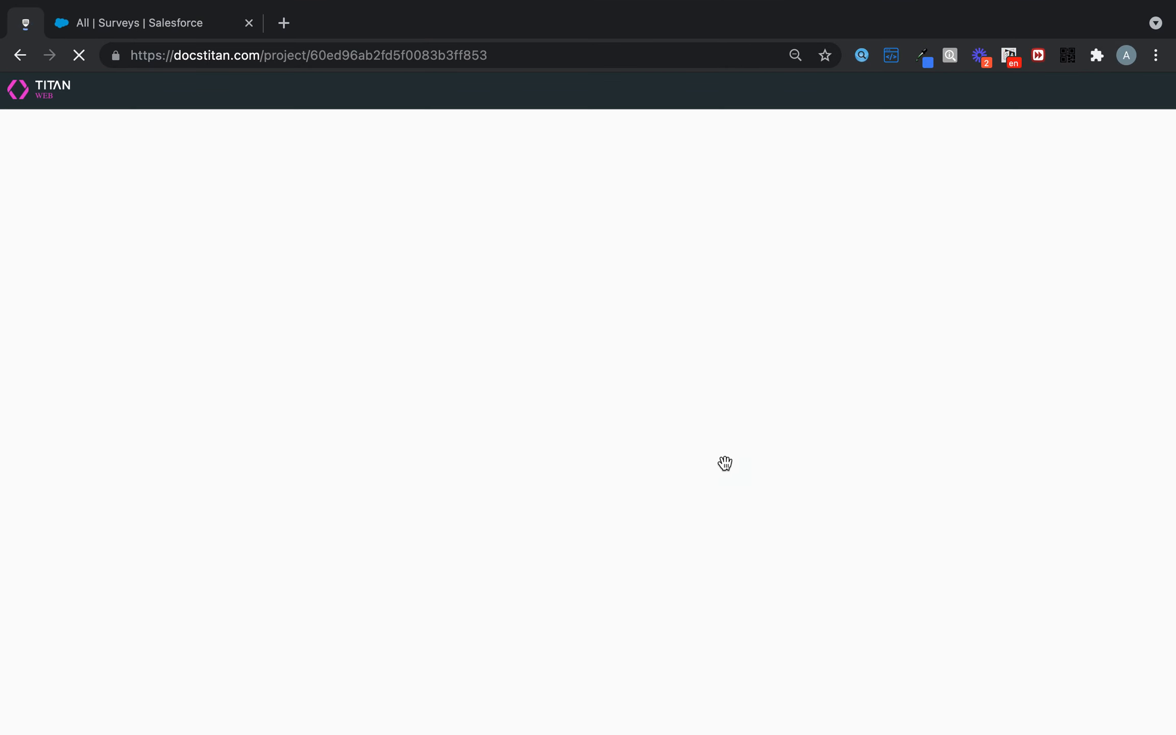
{"action": "scroll", "coordinate": [688, 531], "scroll_direction": "down", "scroll_amount": 6}
{"action": "scroll", "coordinate": [688, 533], "scroll_direction": "down", "scroll_amount": 2}
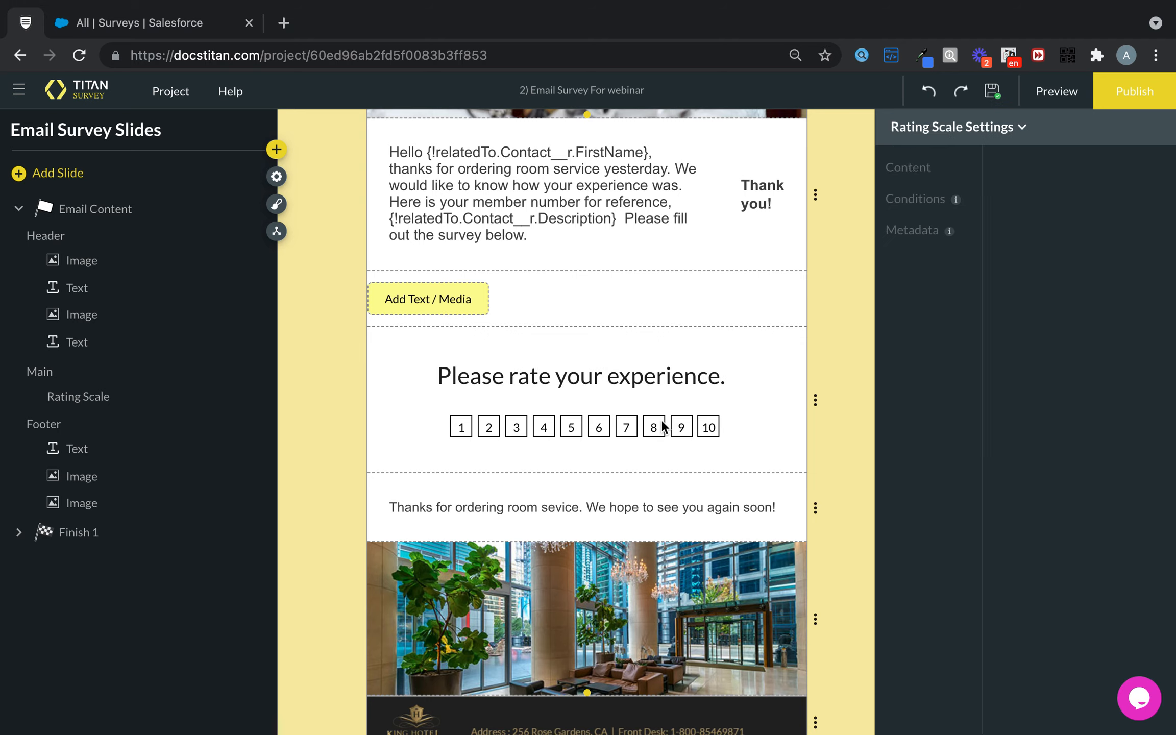
- Delete the "Please rate your experience." rating scale from the Main section and insert a new Rating question
{"action": "left_click", "coordinate": [679, 422]}
{"action": "left_click", "coordinate": [815, 400]}
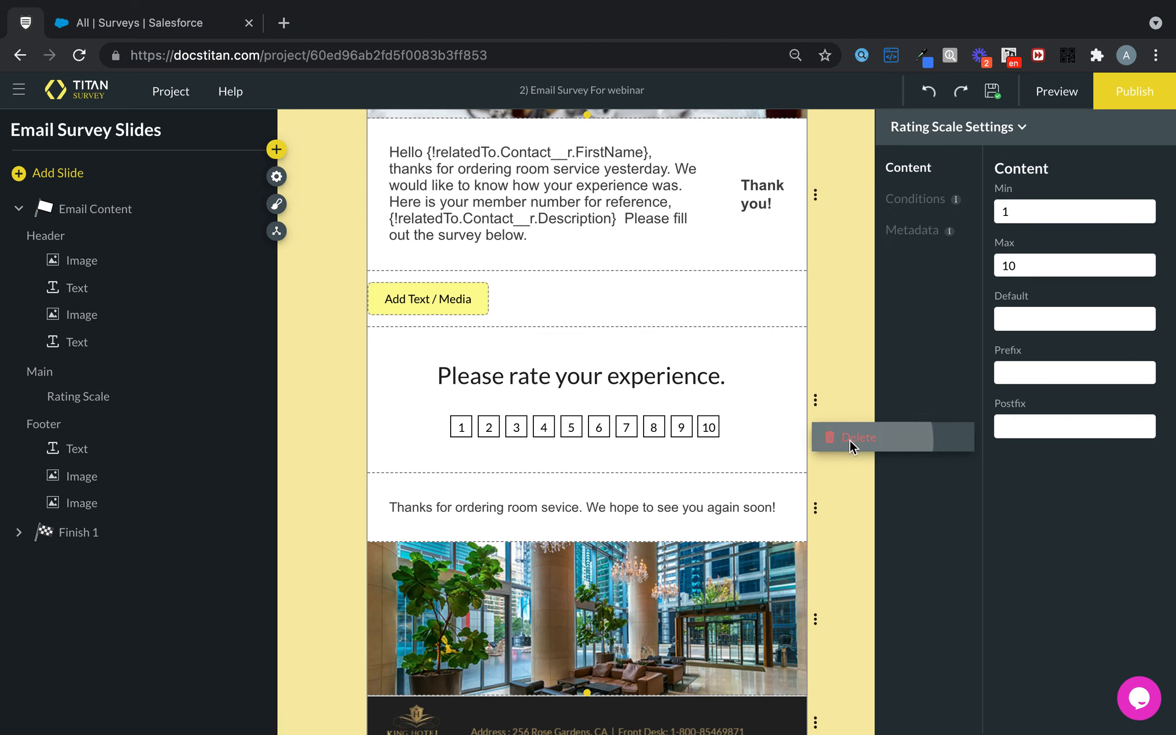
{"action": "left_click", "coordinate": [851, 442]}
{"action": "left_click", "coordinate": [591, 439]}
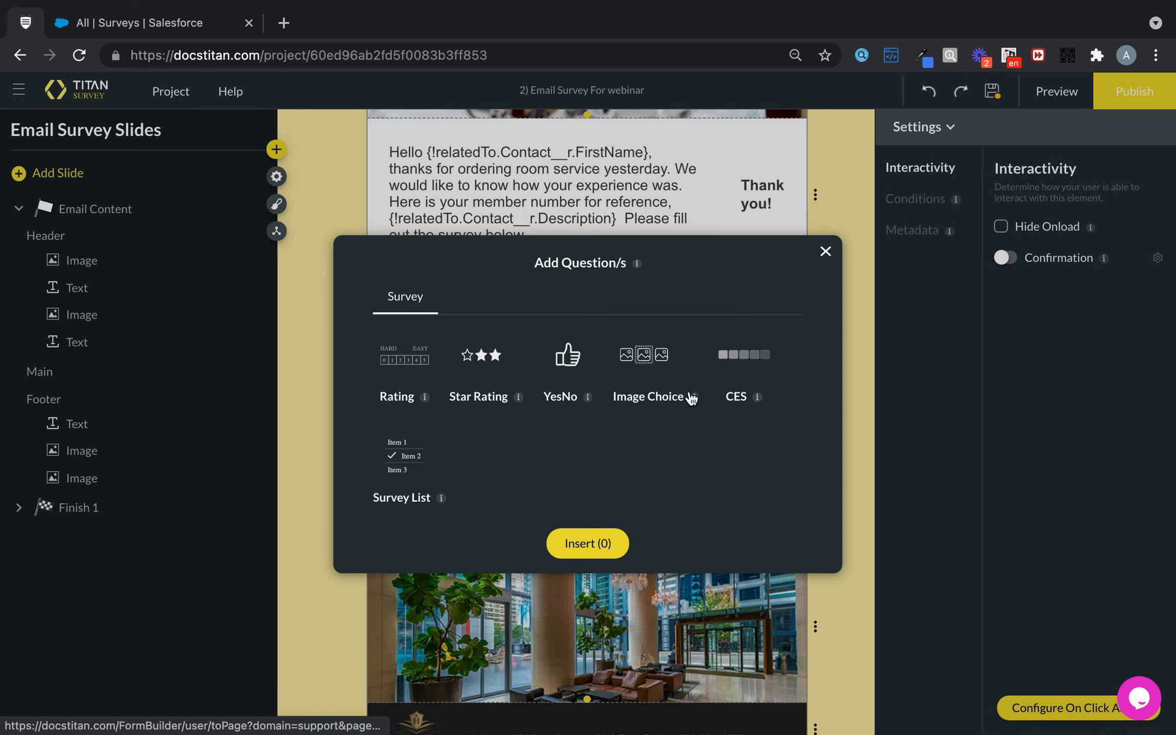
{"action": "left_click", "coordinate": [413, 358]}
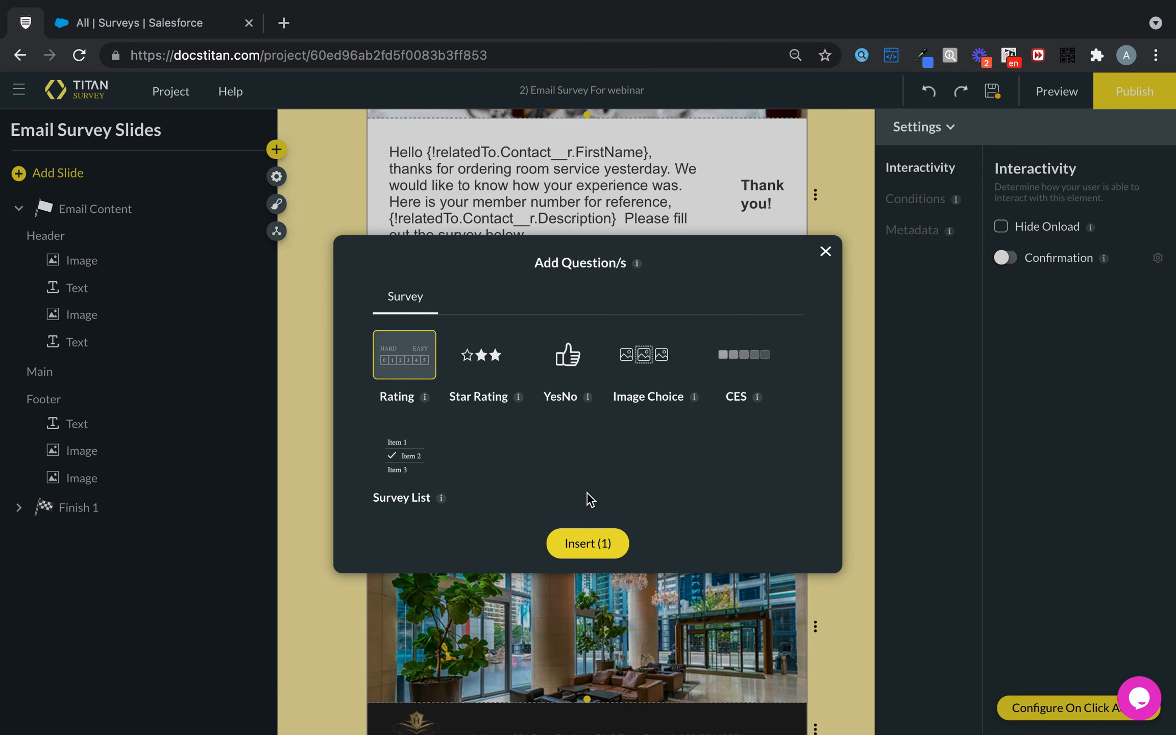
{"action": "left_click", "coordinate": [602, 542]}
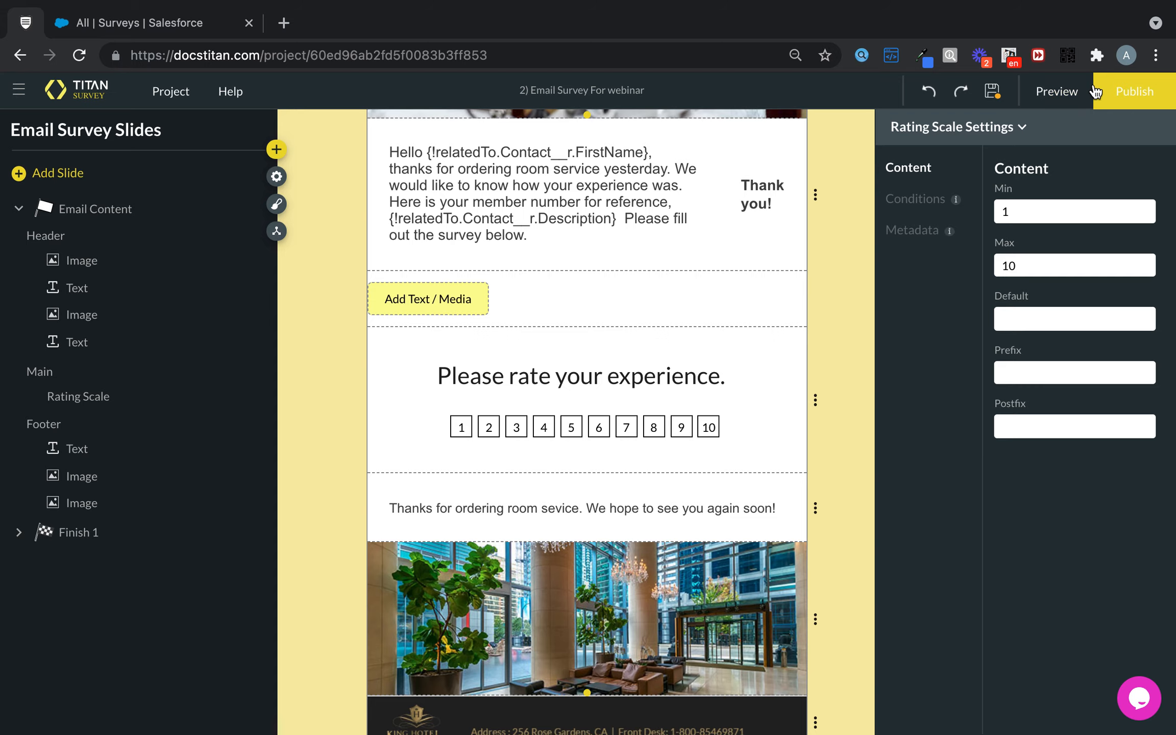
- Publish the survey and choose Object as its distribution type
{"action": "left_click", "coordinate": [1125, 88]}
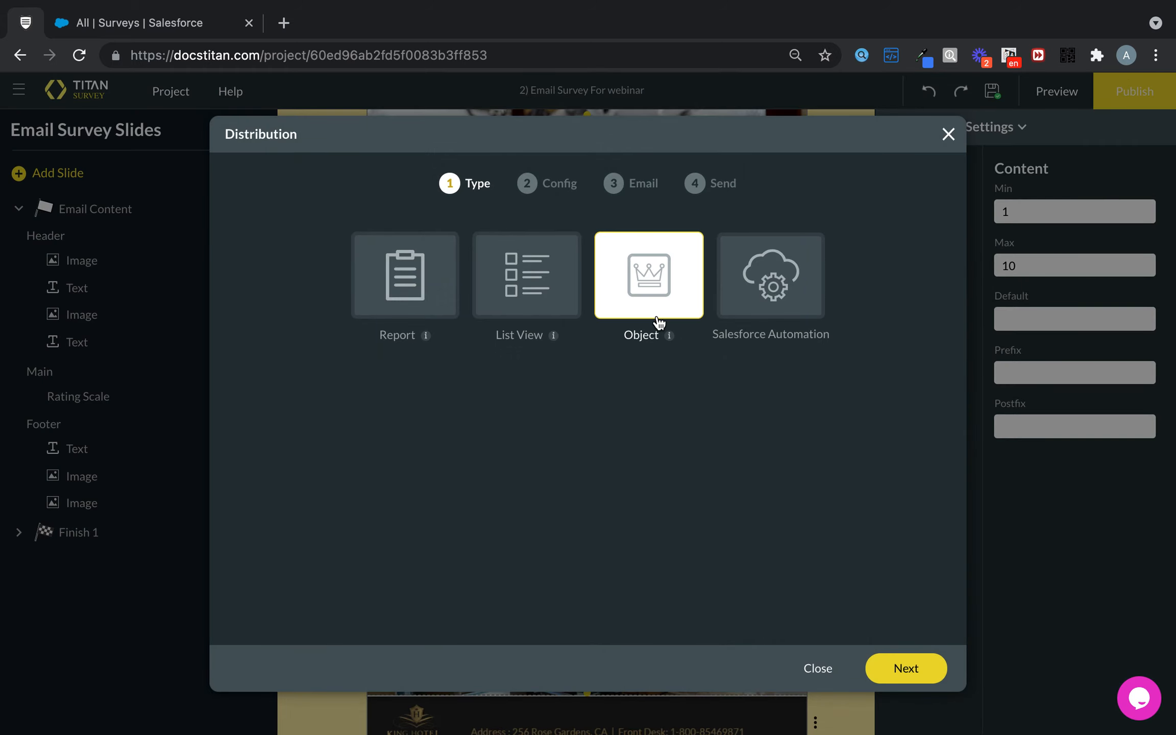
{"action": "left_click", "coordinate": [659, 322]}
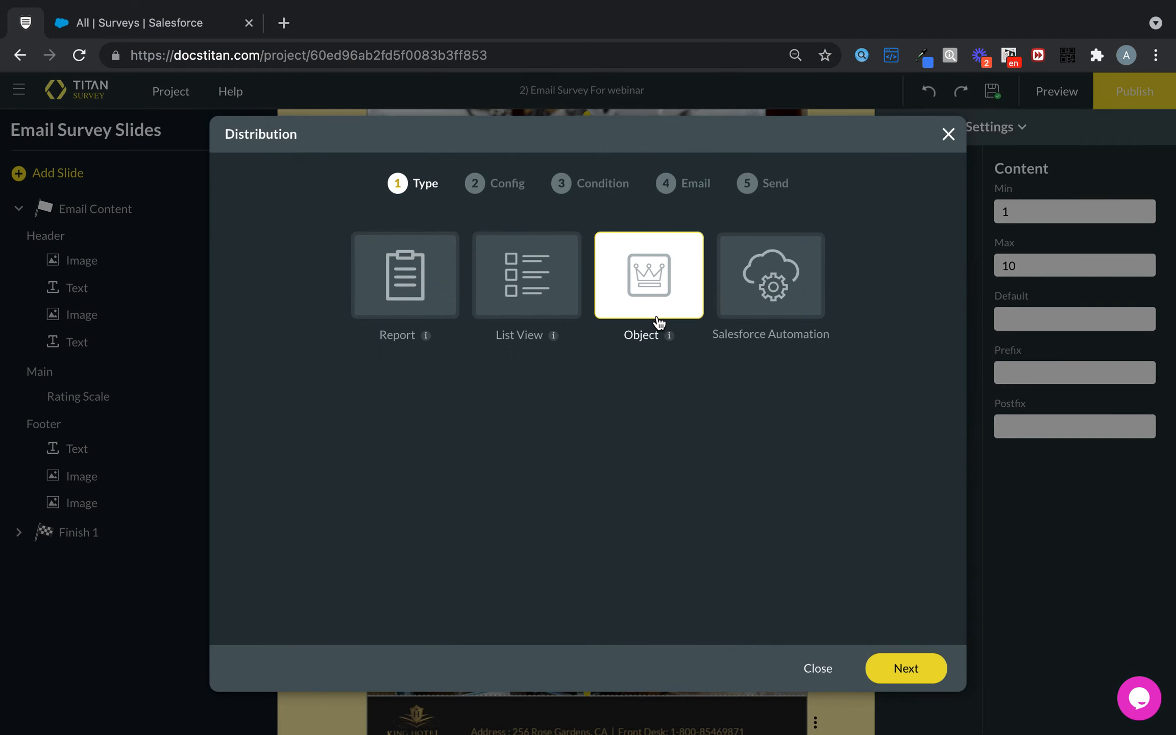
{"action": "left_click", "coordinate": [897, 671]}
- Set the distribution's Salesforce object to Contact
{"action": "left_click", "coordinate": [456, 258]}
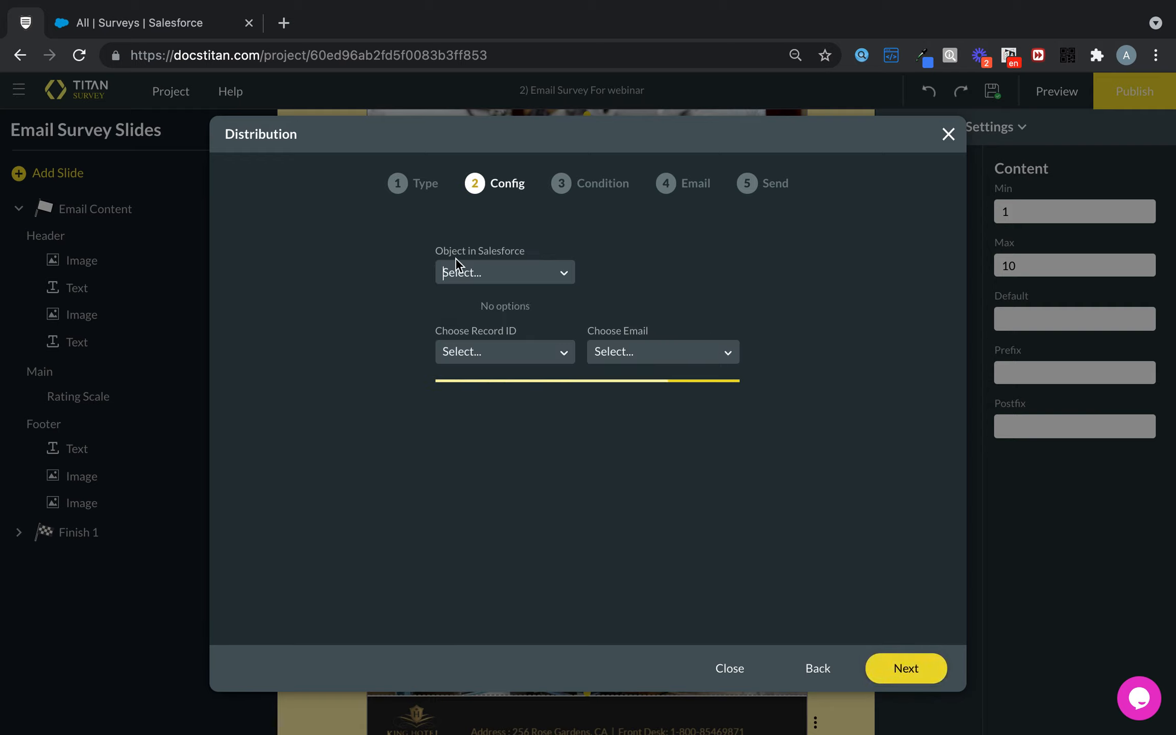
{"action": "left_click", "coordinate": [503, 276]}
{"action": "type", "text": "cont"}
{"action": "left_click", "coordinate": [498, 444]}
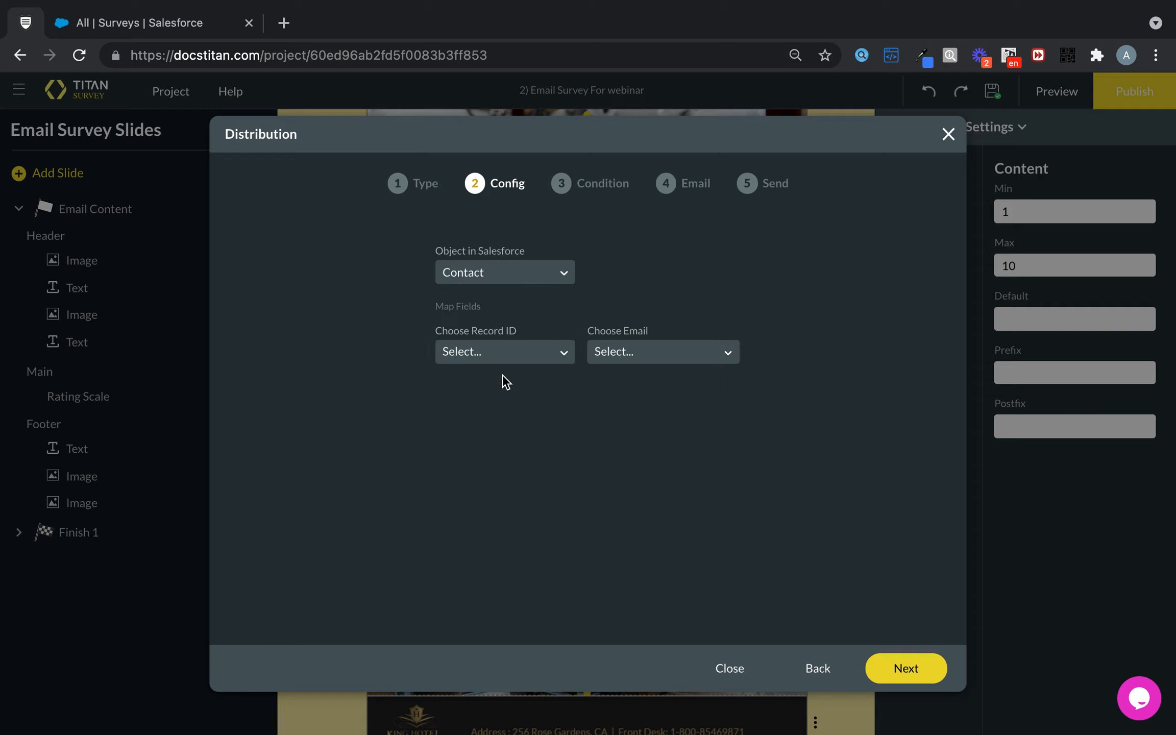
- Map the distribution's record ID to Contact ID and its email to the Email field
{"action": "left_click", "coordinate": [505, 353]}
{"action": "left_click", "coordinate": [491, 401]}
{"action": "left_click", "coordinate": [658, 357]}
{"action": "type", "text": "ema"}
{"action": "left_click", "coordinate": [668, 401]}
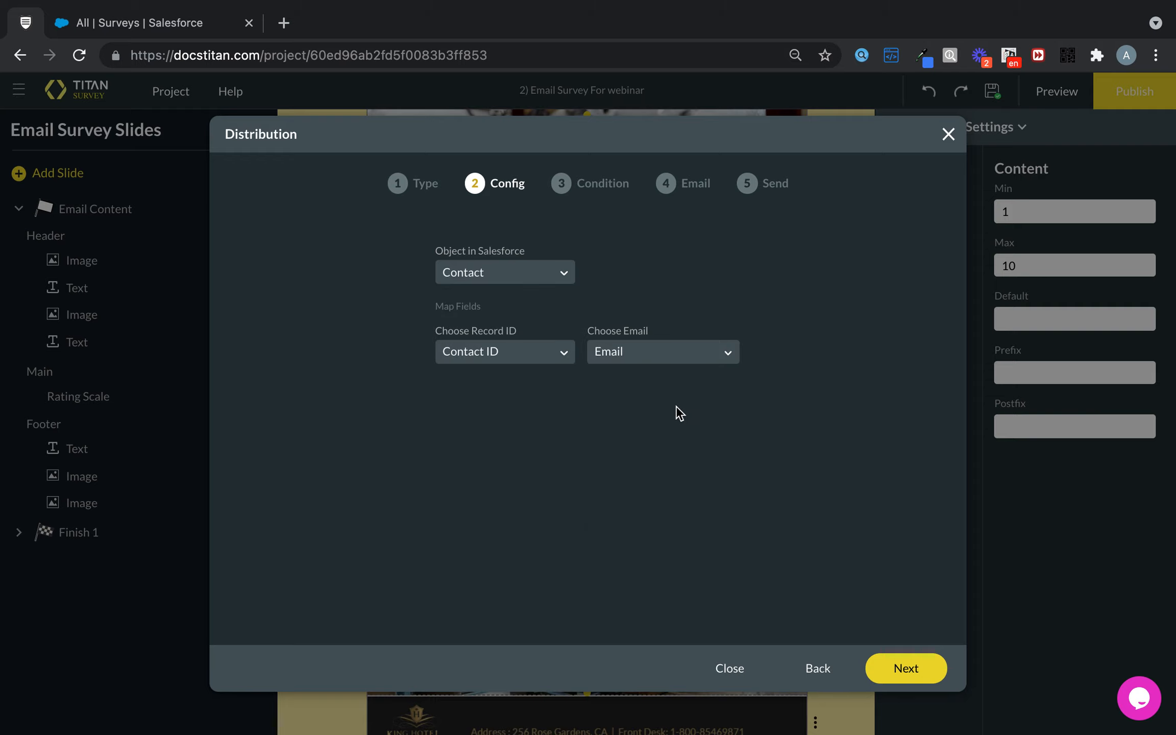
- Add a distribution condition that the contact's Last Name contains the recipient's surname as a static value
{"action": "left_click", "coordinate": [916, 667]}
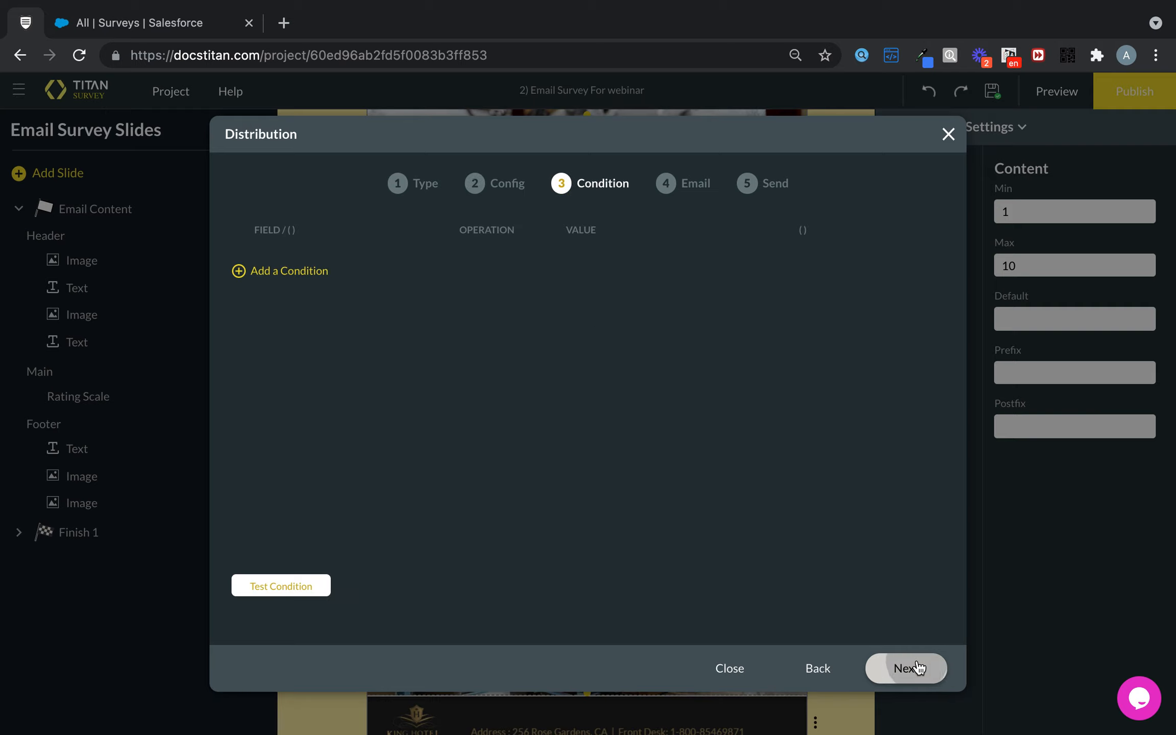
{"action": "left_click", "coordinate": [252, 280]}
{"action": "left_click", "coordinate": [302, 262]}
{"action": "type", "text": "las"}
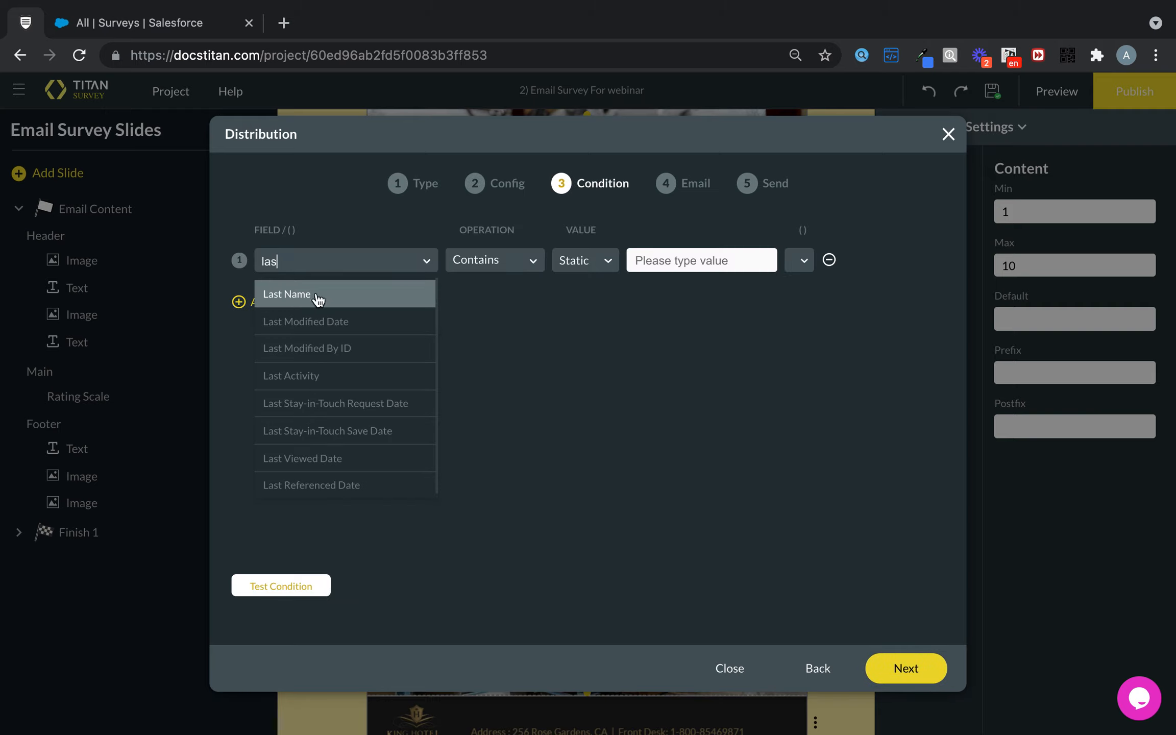
{"action": "left_click", "coordinate": [318, 300]}
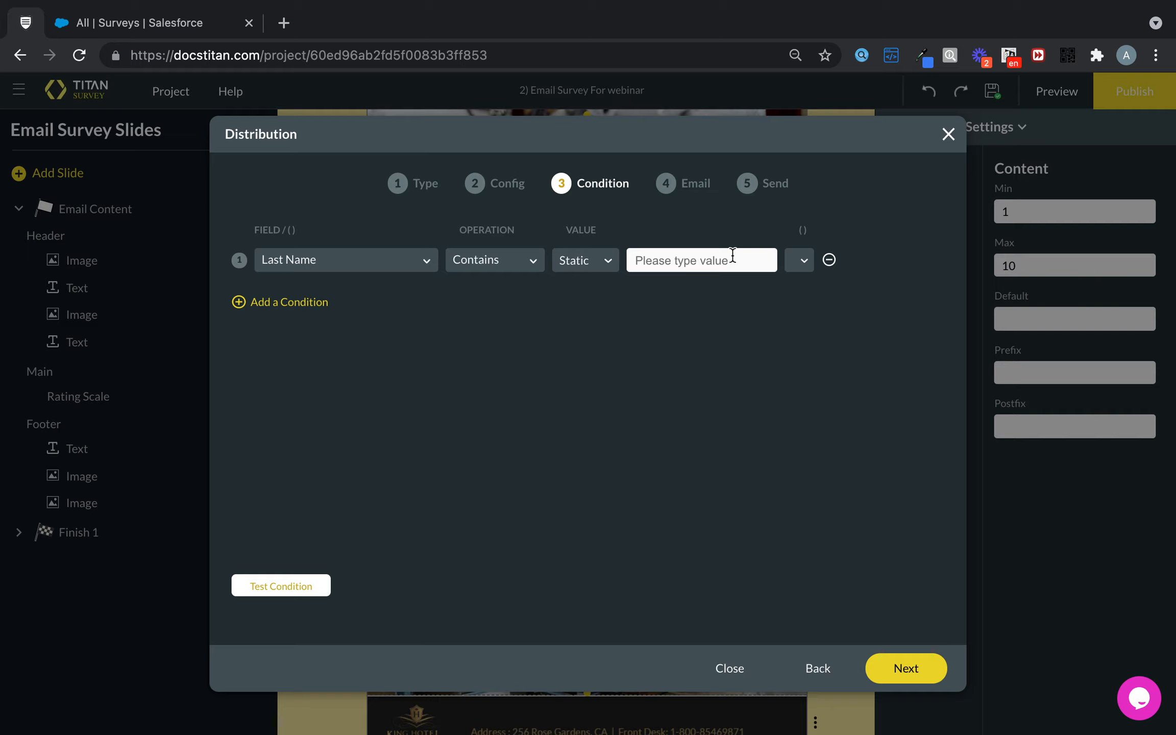
{"action": "left_click", "coordinate": [732, 254]}
{"action": "type", "text": "Bloggs"}
- Set the email subject and the comment to "Feedback Survey" and send the distribution immediately
{"action": "left_click", "coordinate": [927, 679]}
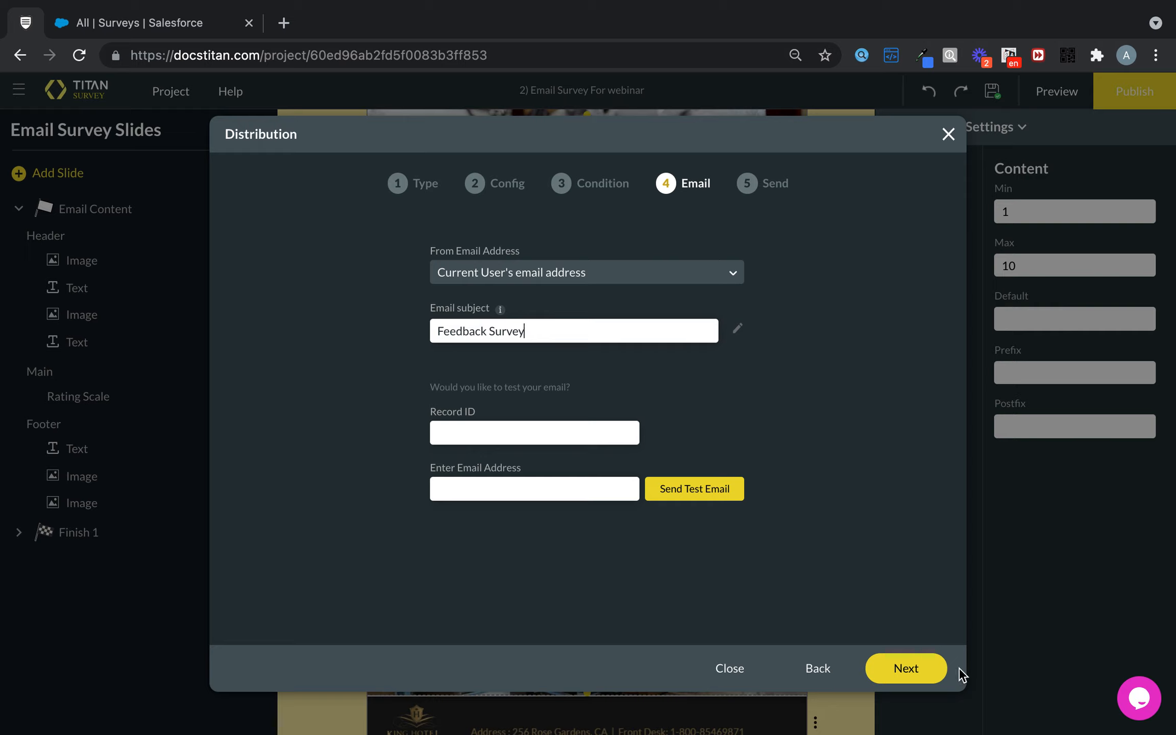
{"action": "left_click", "coordinate": [907, 669]}
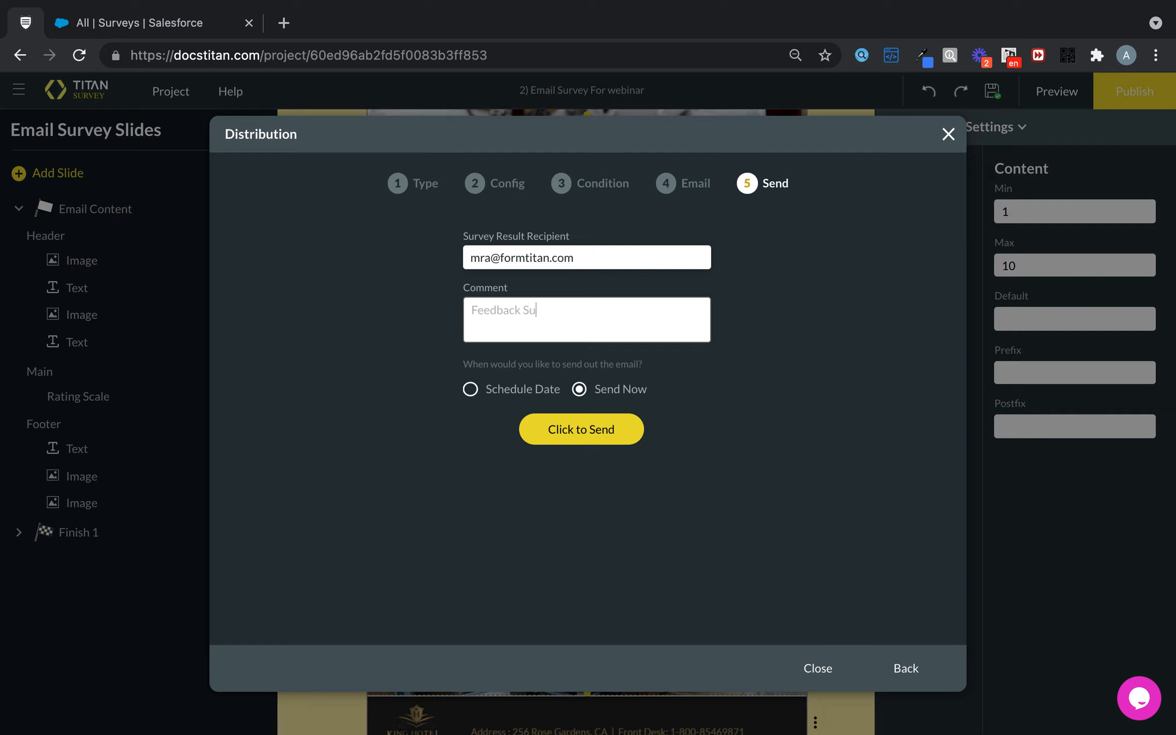
{"action": "left_click", "coordinate": [578, 427]}
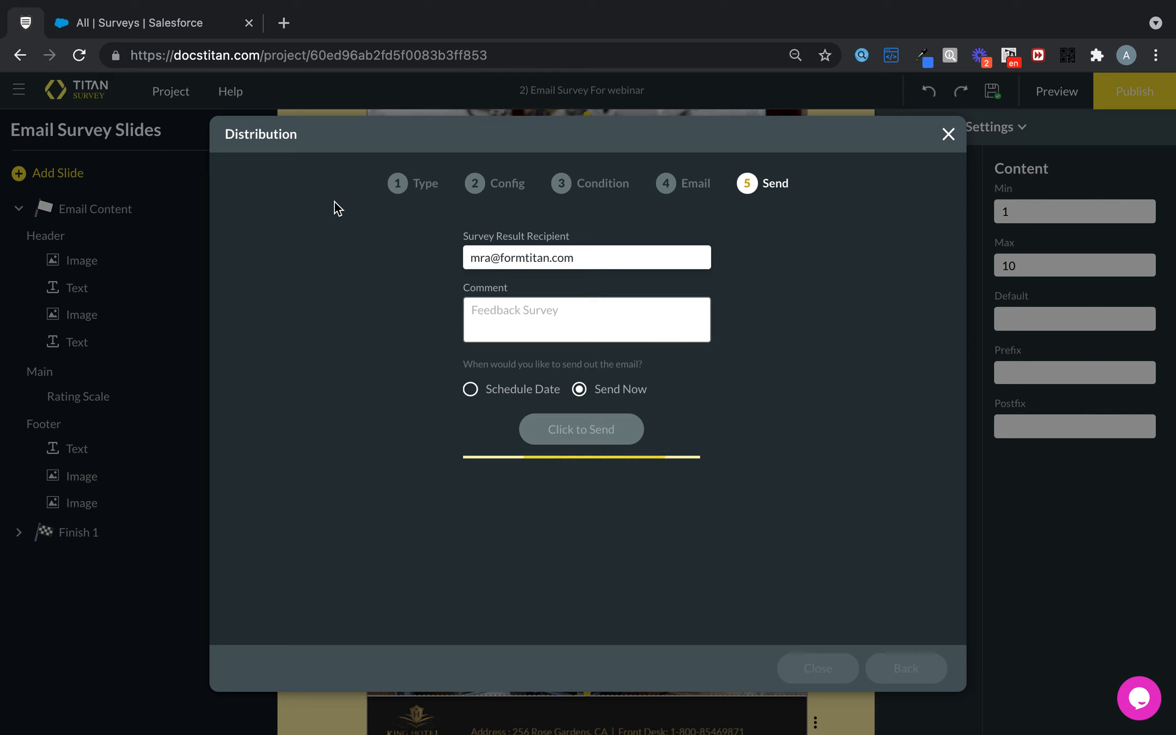
- Switch to Salesforce, refresh the Surveys list and examine the related records of "2) Email Survey For webinar"
{"action": "left_click", "coordinate": [169, 22]}
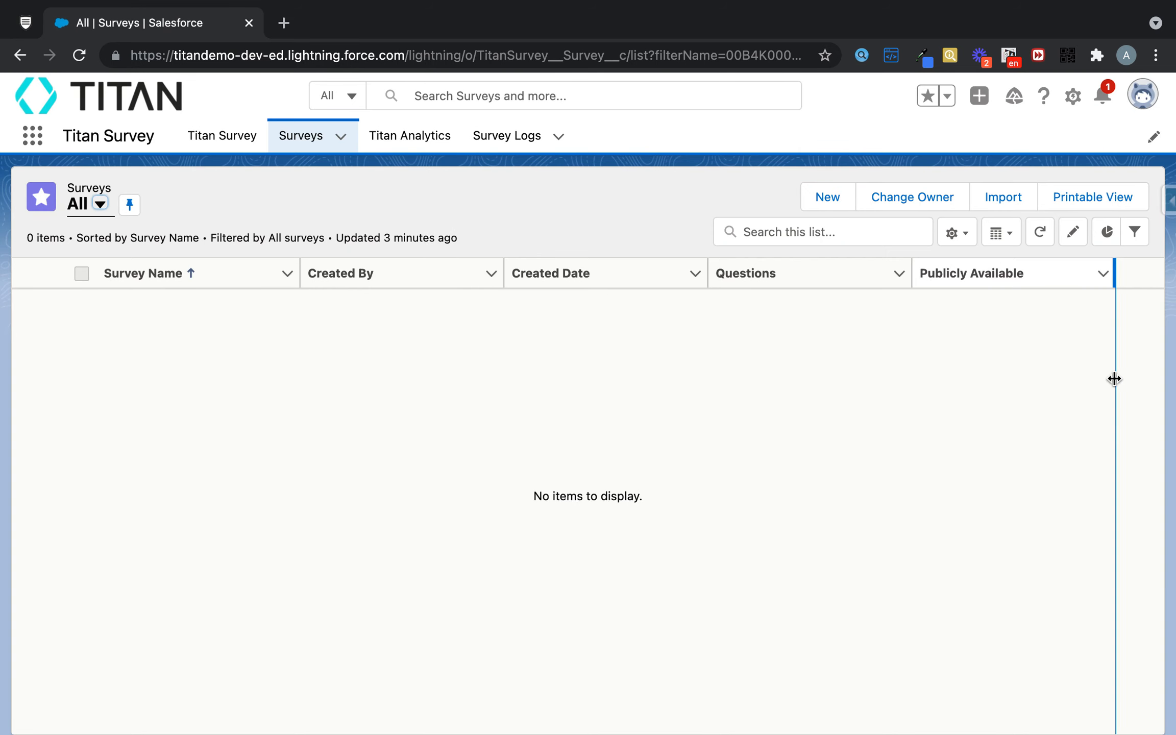
{"action": "left_click", "coordinate": [1040, 232]}
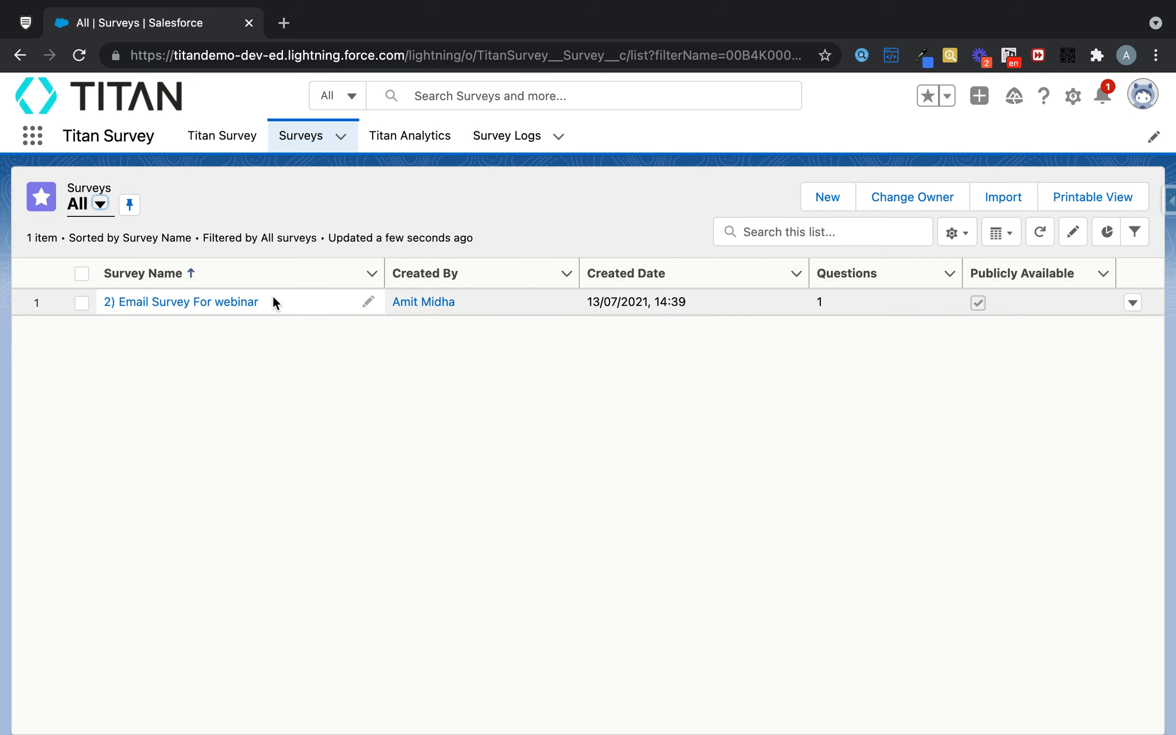
{"action": "left_click", "coordinate": [239, 302]}
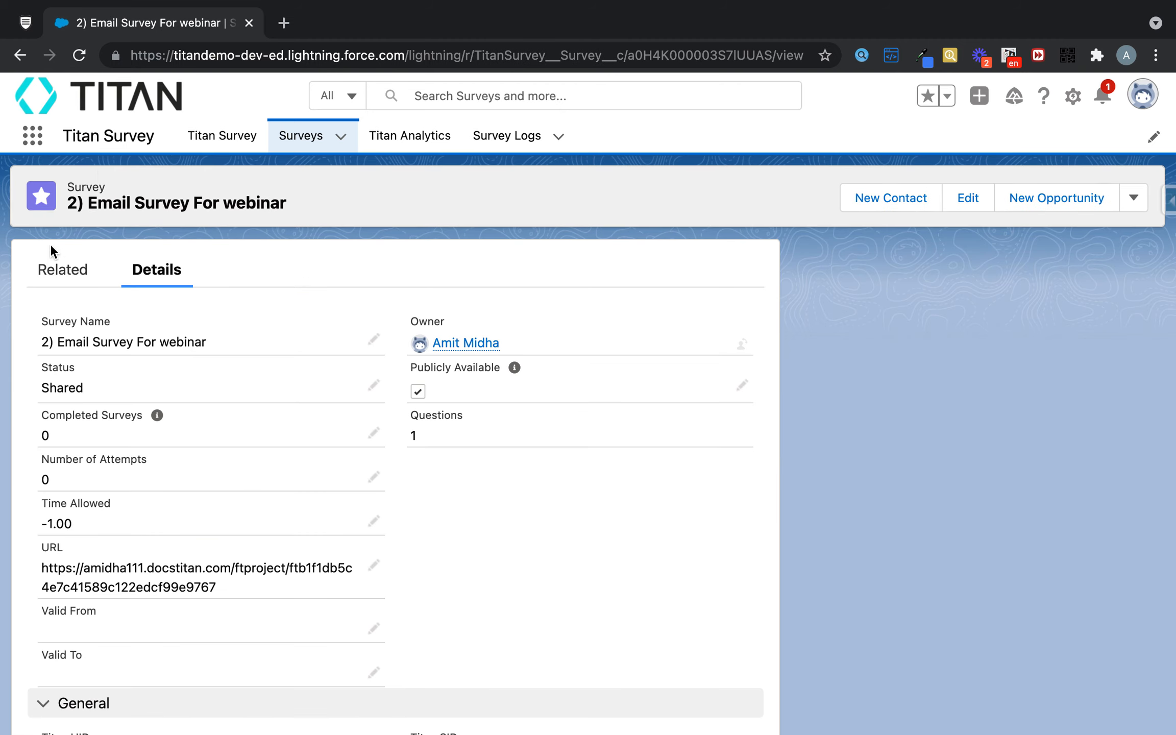
{"action": "left_click", "coordinate": [62, 270]}
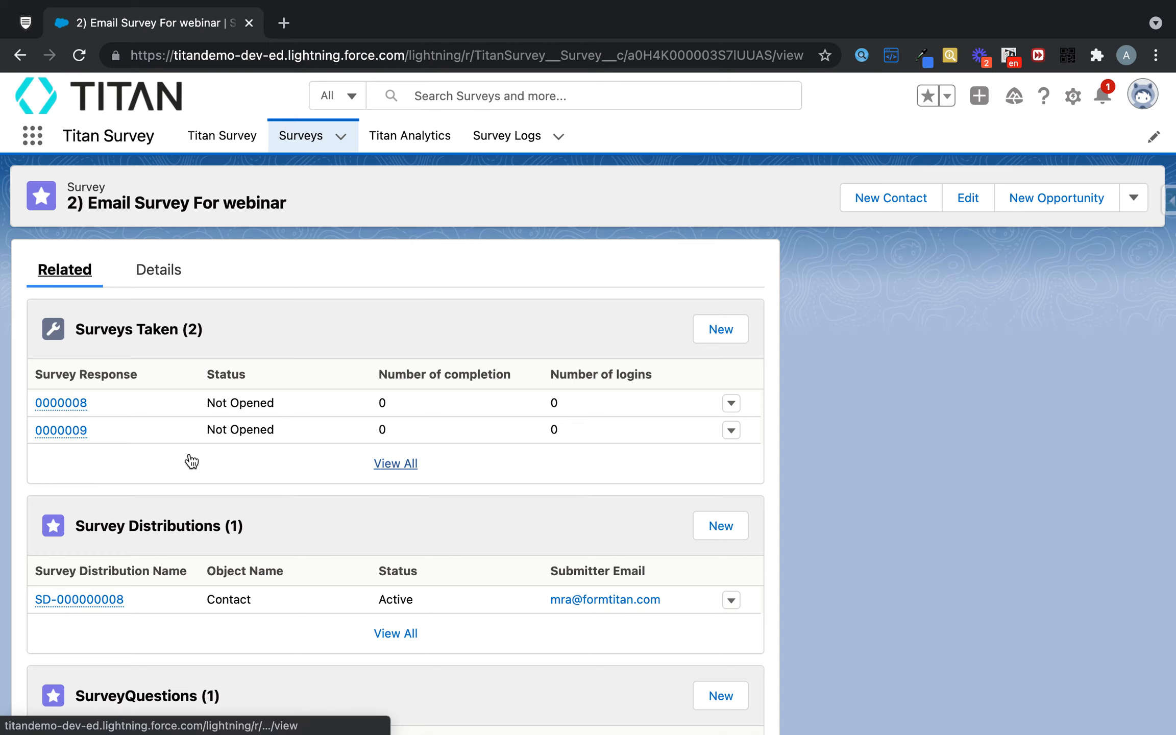
{"action": "mouse_move", "coordinate": [79, 412]}
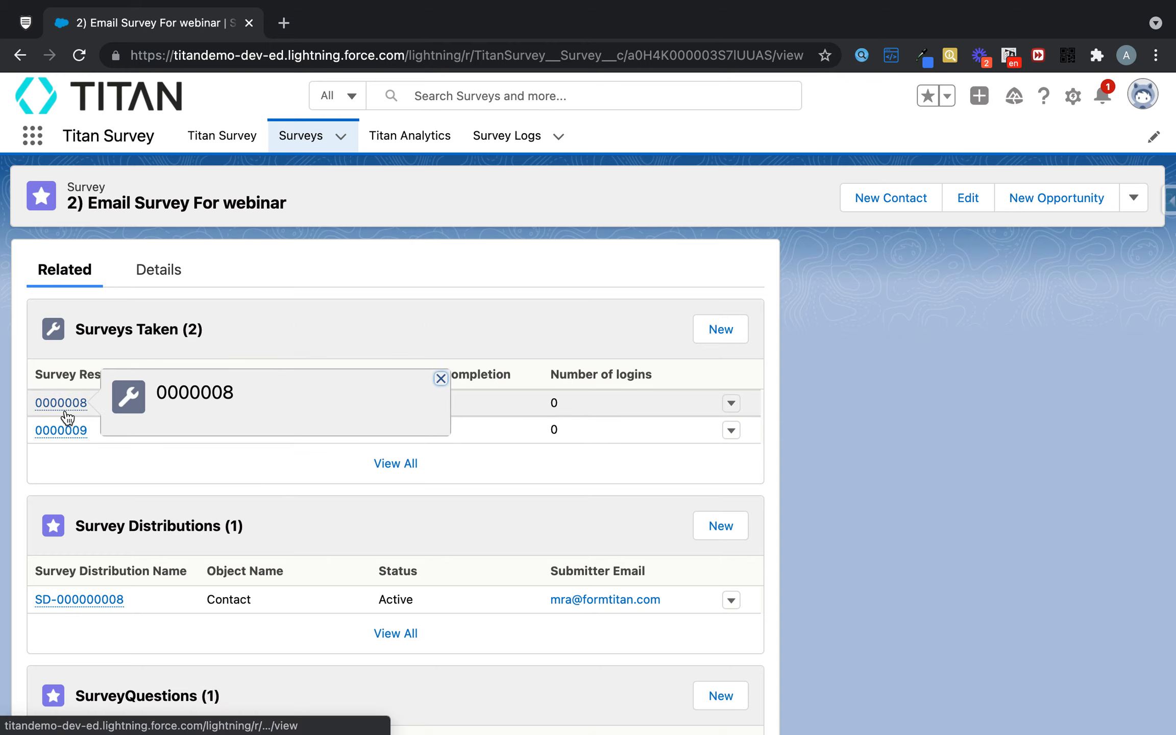
{"action": "scroll", "coordinate": [278, 539], "scroll_direction": "down", "scroll_amount": 3}
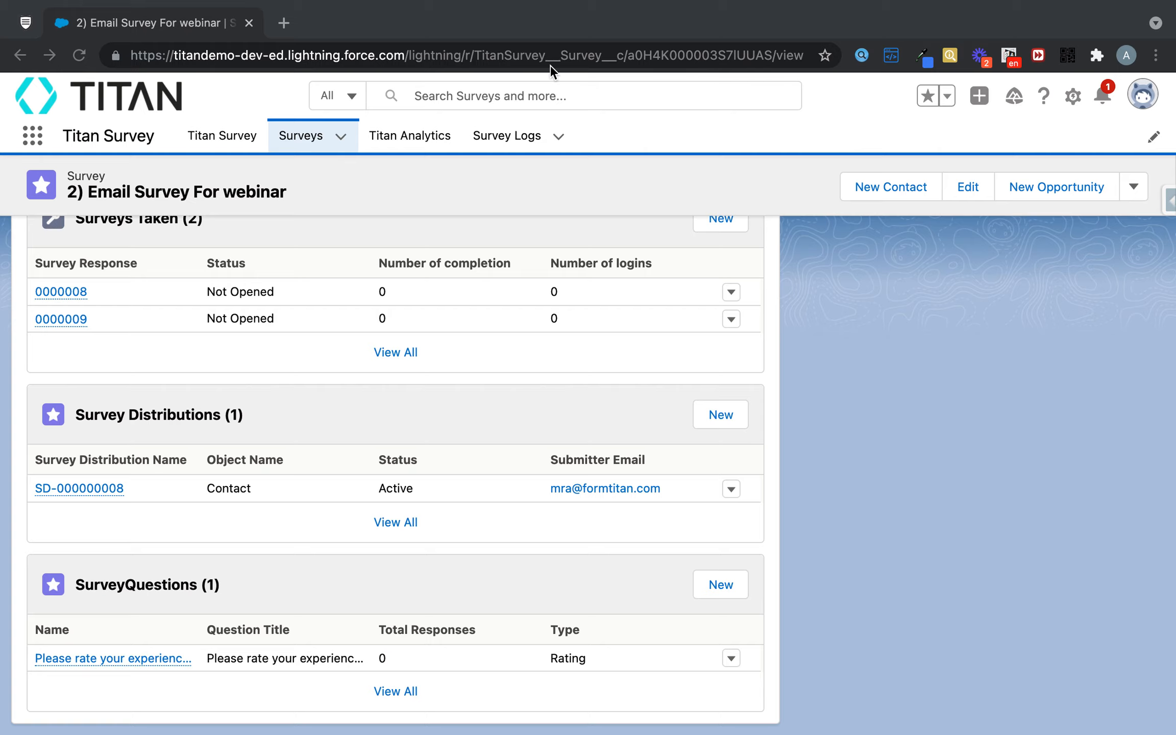
- Open the received Feedback Survey email in Gmail in a new browser tab and review it from header to footer
{"action": "left_click", "coordinate": [287, 25]}
{"action": "type", "text": "https://mail.google.com/mail/u/1/#inbox/FMfcgzGkZQHdFnWLTjWqNqRpvfmFGhhW"}
{"action": "key", "text": "Return"}
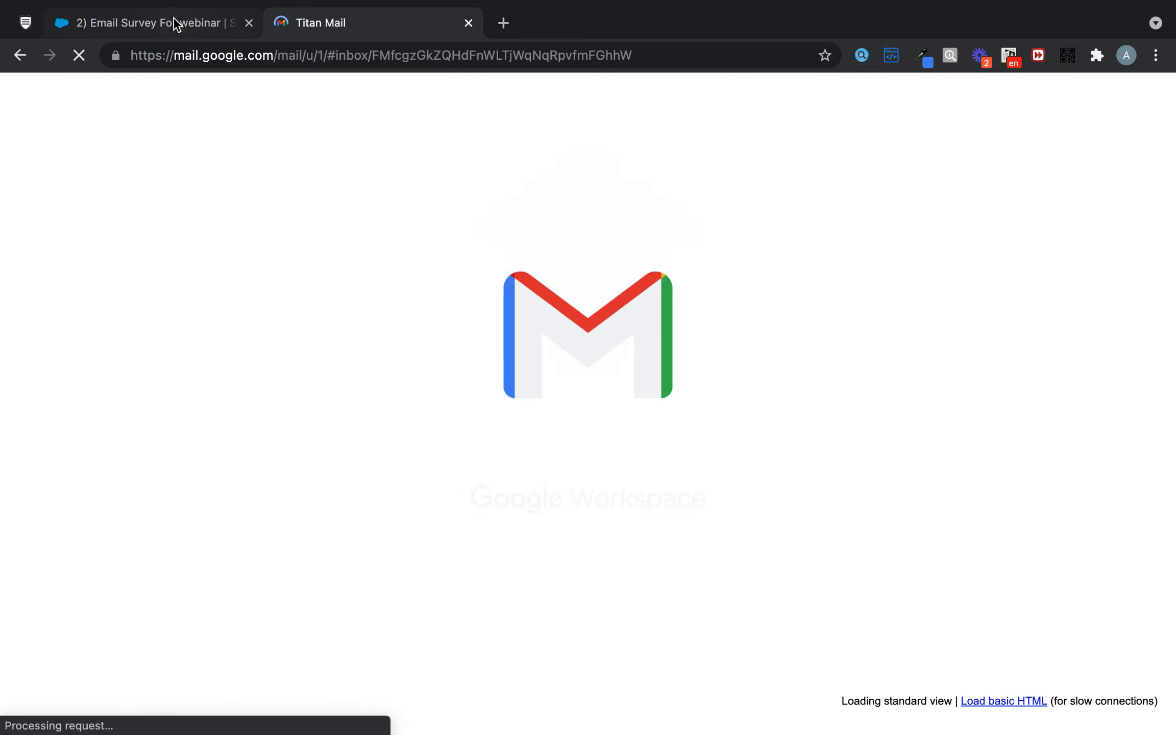
{"action": "left_click", "coordinate": [174, 24]}
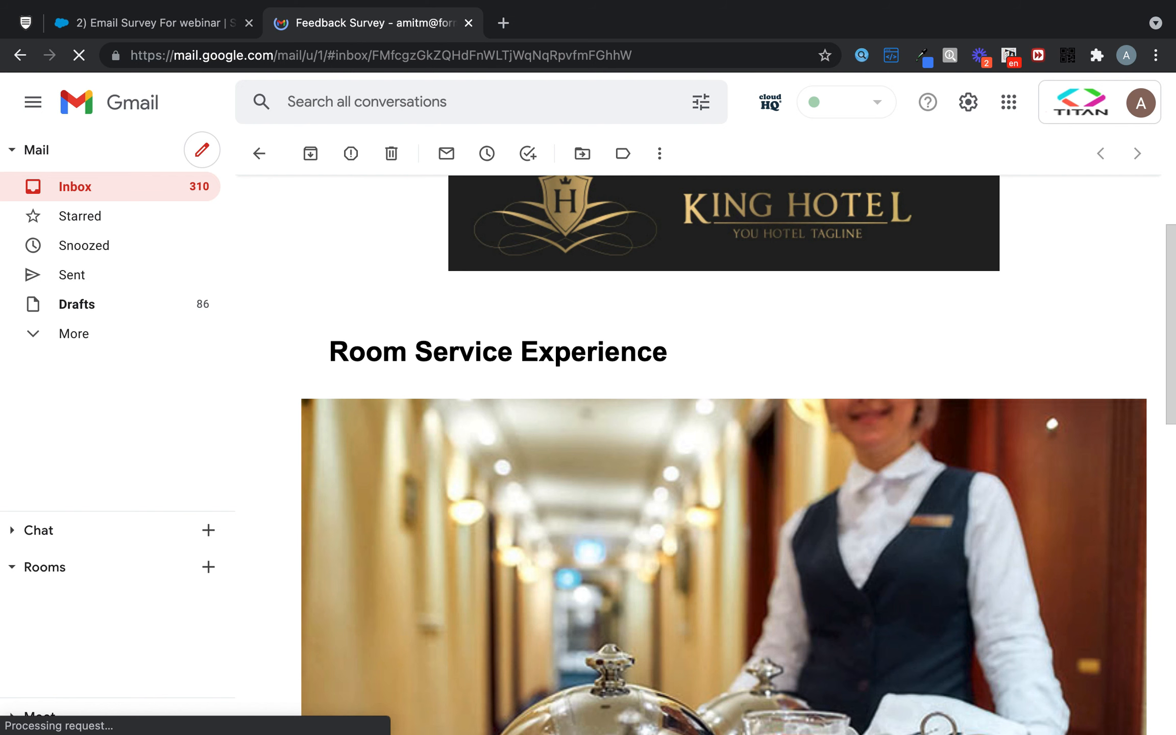
{"action": "scroll", "coordinate": [747, 340], "scroll_direction": "up", "scroll_amount": 3}
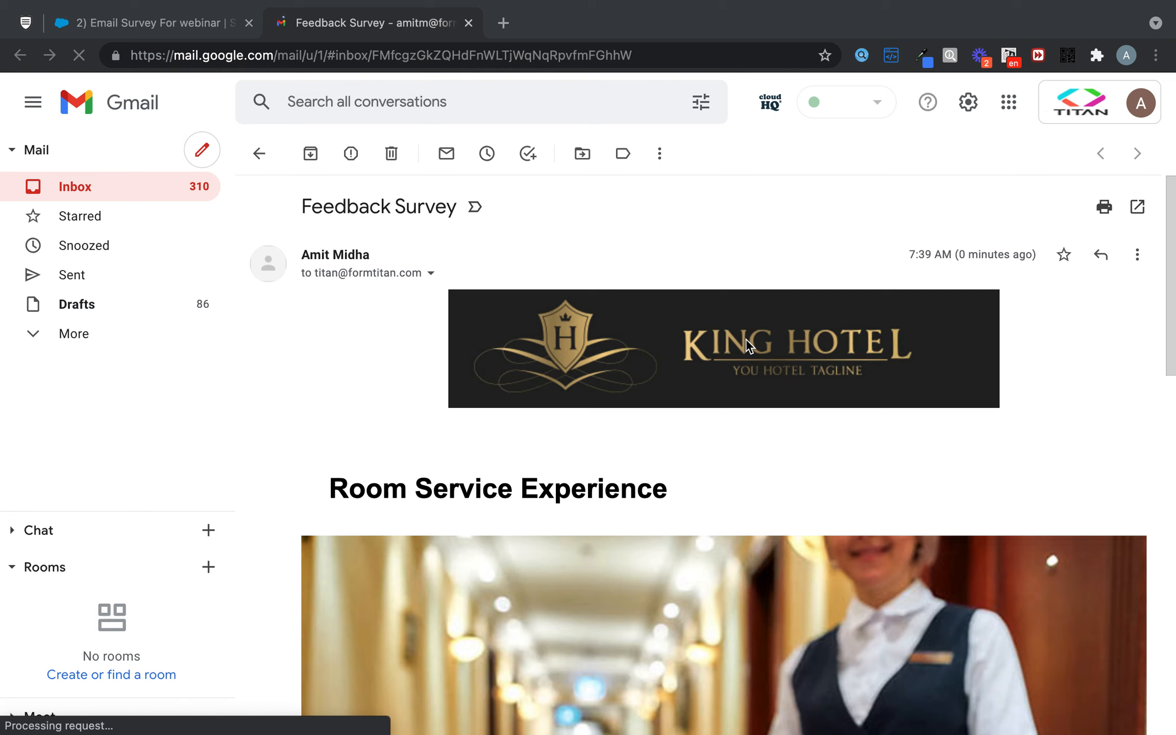
{"action": "scroll", "coordinate": [747, 341], "scroll_direction": "down", "scroll_amount": 2}
{"action": "scroll", "coordinate": [747, 346], "scroll_direction": "down", "scroll_amount": 15}
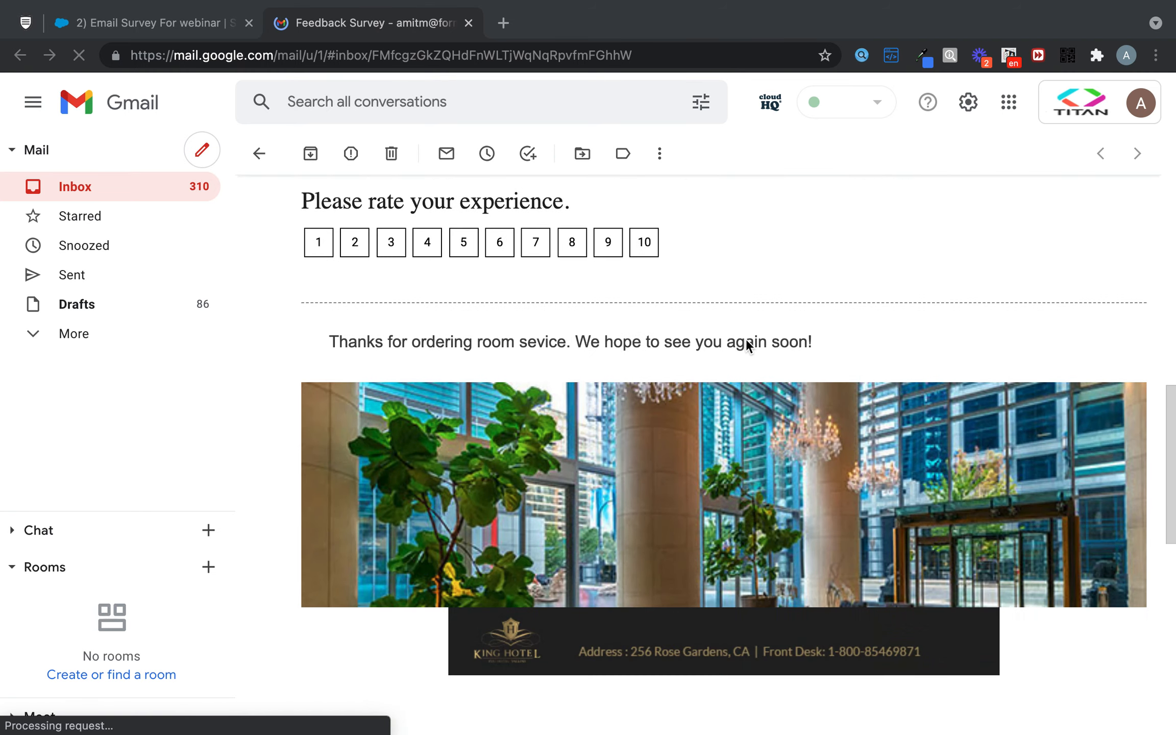
{"action": "scroll", "coordinate": [747, 346], "scroll_direction": "up", "scroll_amount": 15}
- Answer the "Please rate your experience." question in the email with a rating of 7
{"action": "scroll", "coordinate": [747, 346], "scroll_direction": "down", "scroll_amount": 3}
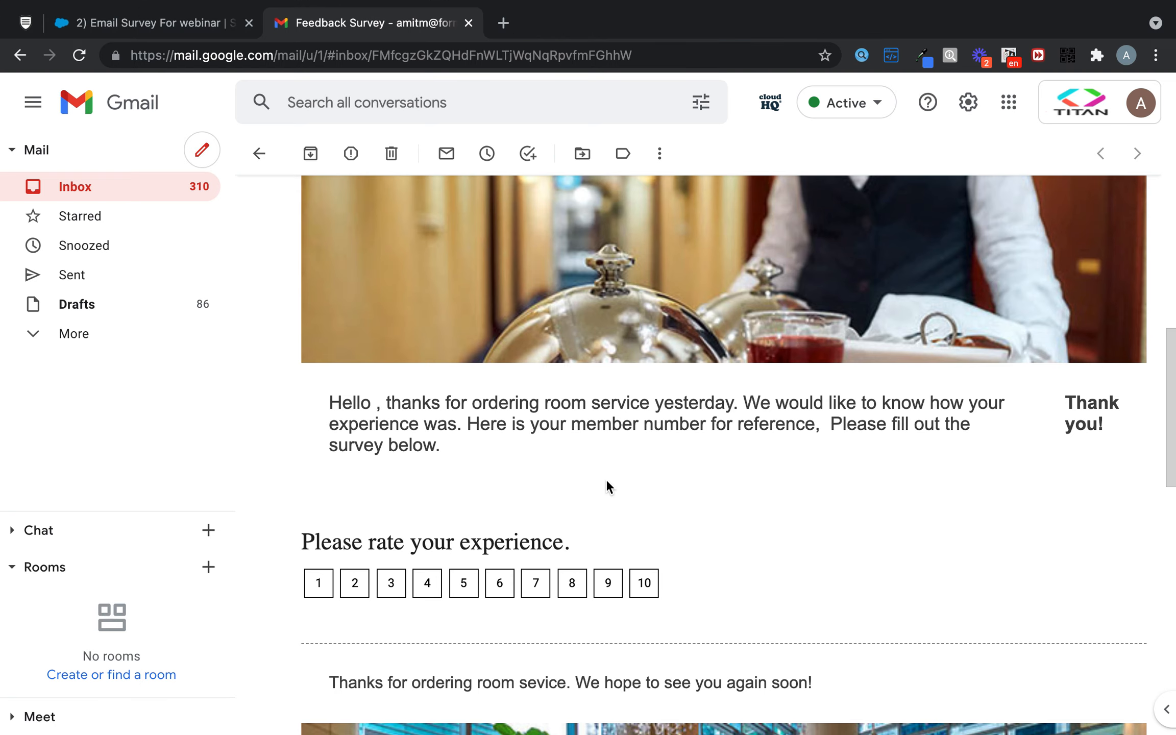
{"action": "scroll", "coordinate": [607, 482], "scroll_direction": "down", "scroll_amount": 2}
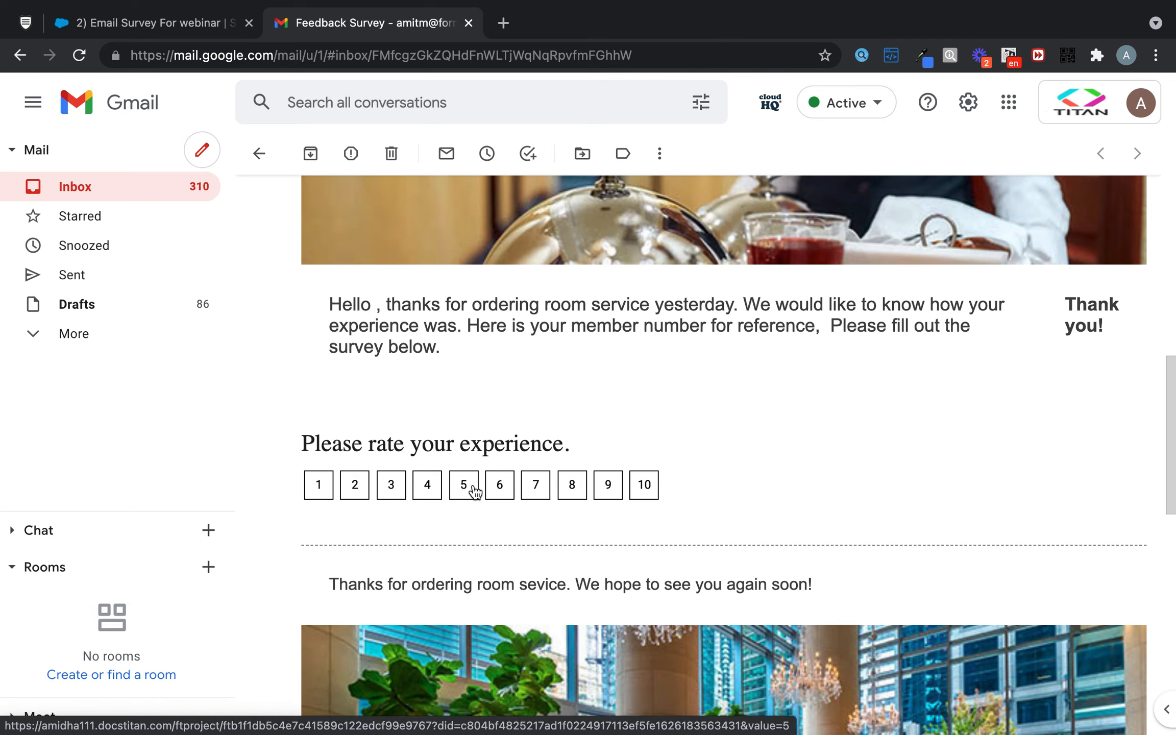
{"action": "left_click", "coordinate": [535, 488]}
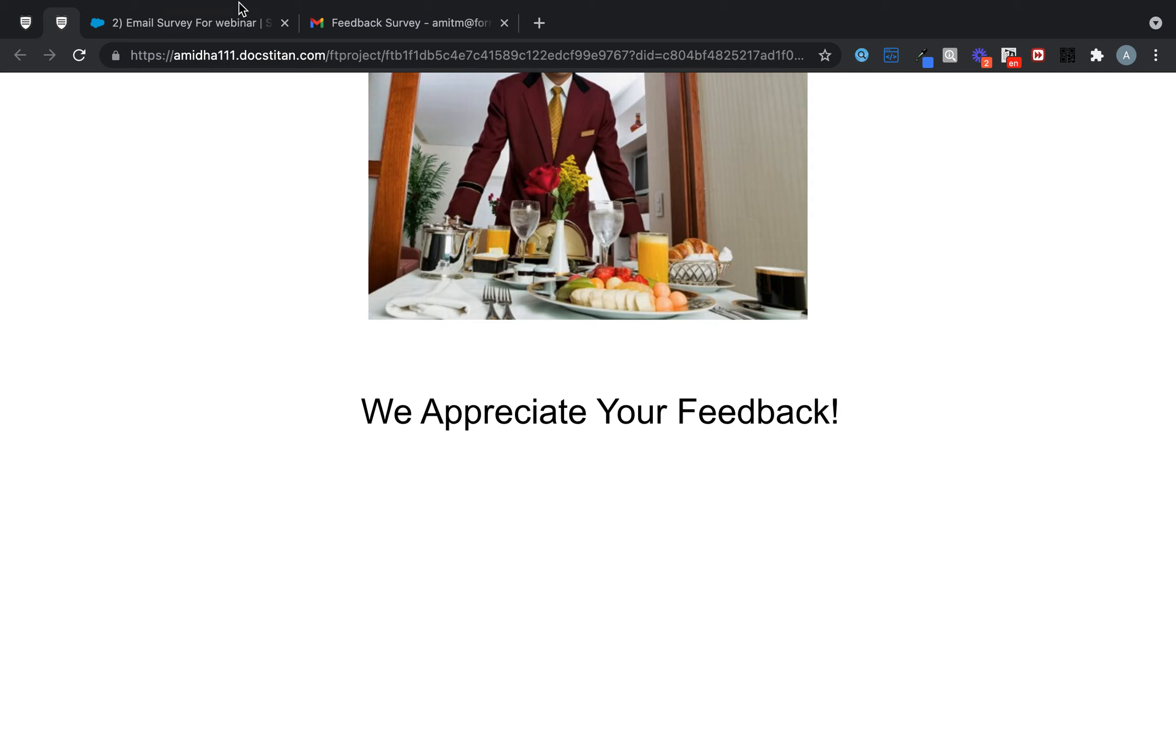
- Return to the survey record in Salesforce, open survey response 0000008 and view its question response Response-0000017
{"action": "left_click", "coordinate": [223, 21]}
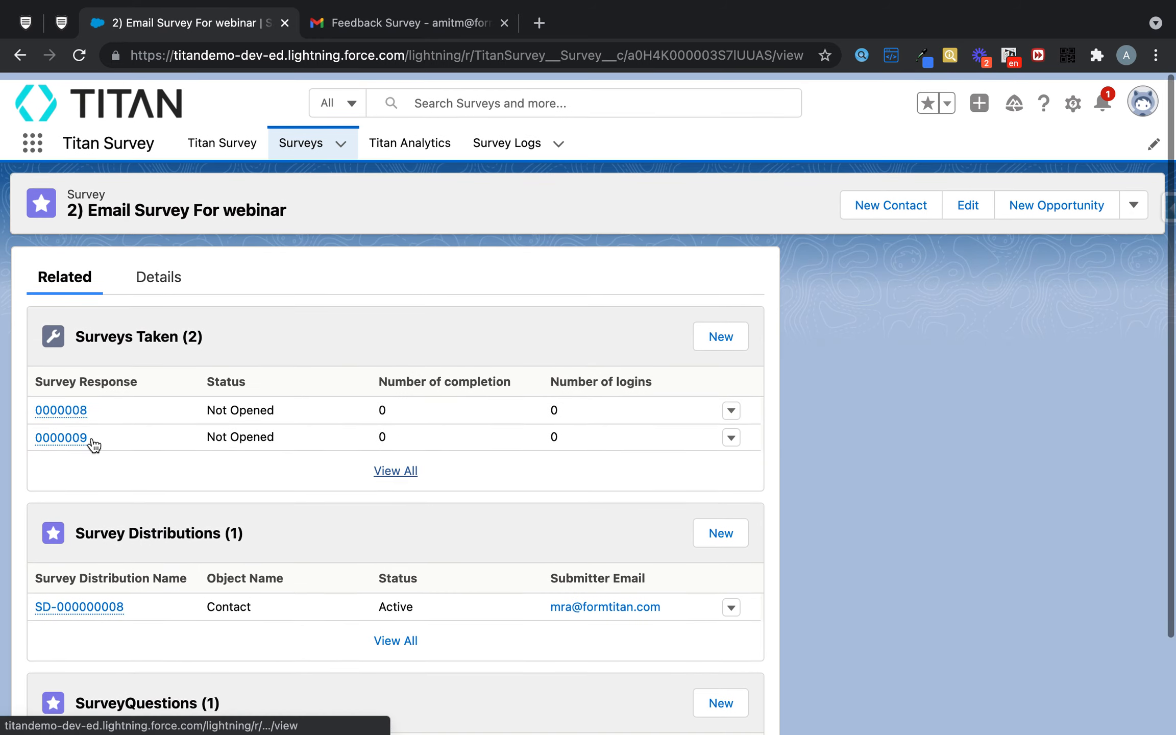
{"action": "left_click", "coordinate": [74, 407]}
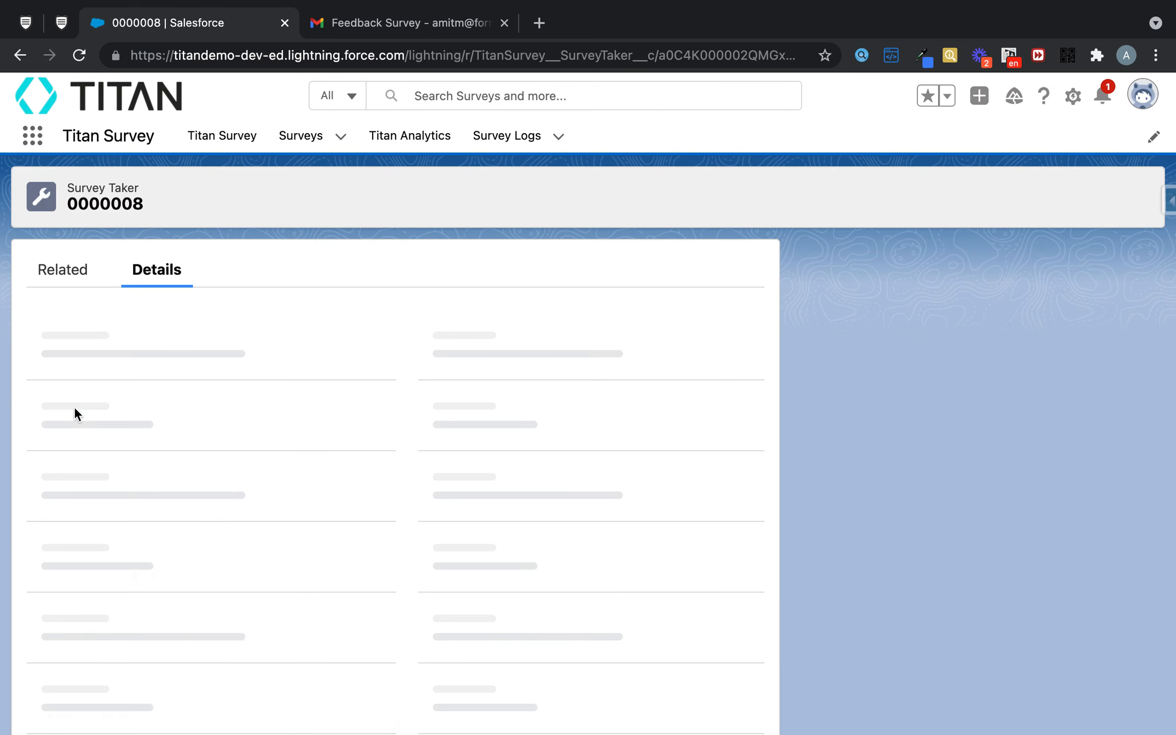
{"action": "left_click", "coordinate": [77, 271]}
{"action": "scroll", "coordinate": [232, 409], "scroll_direction": "down", "scroll_amount": 3}
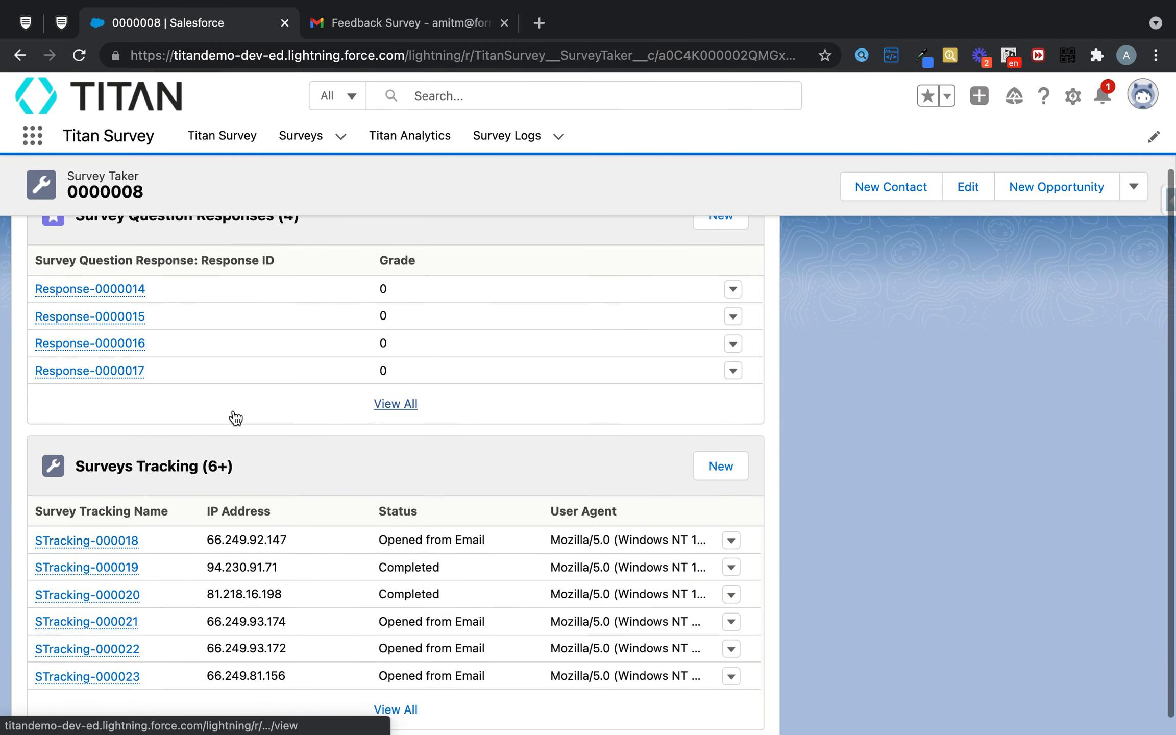
{"action": "scroll", "coordinate": [171, 357], "scroll_direction": "down", "scroll_amount": 2}
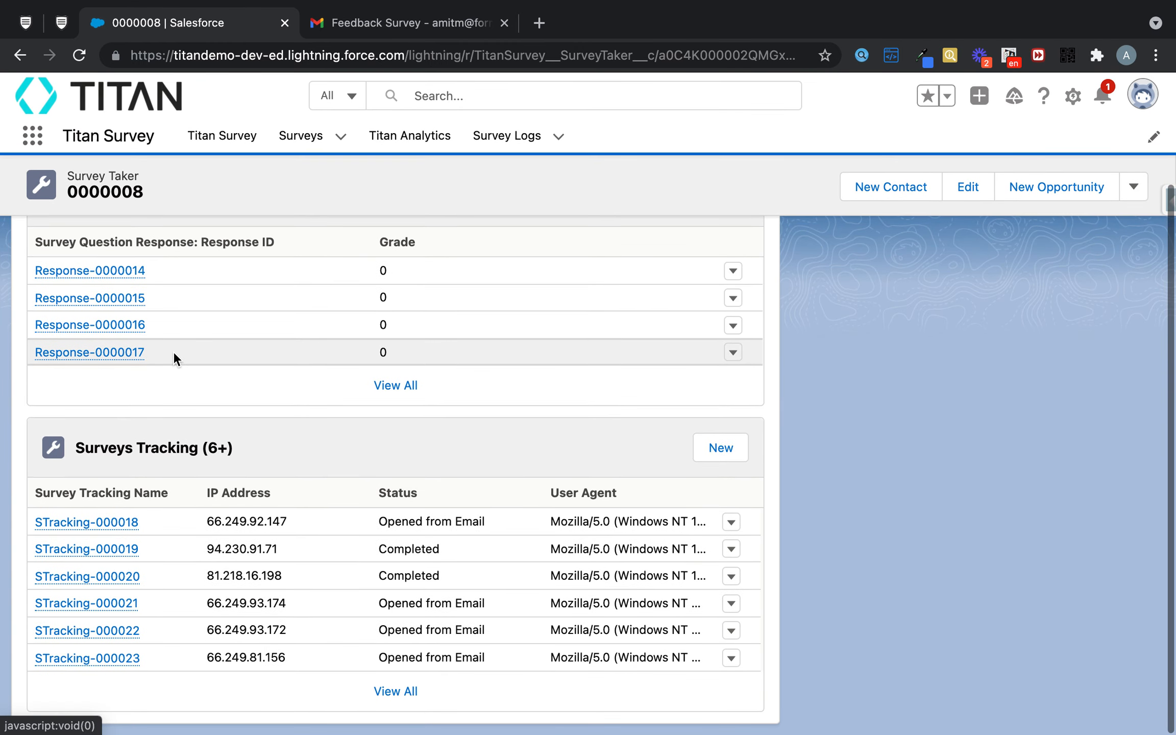
{"action": "left_click", "coordinate": [122, 352]}
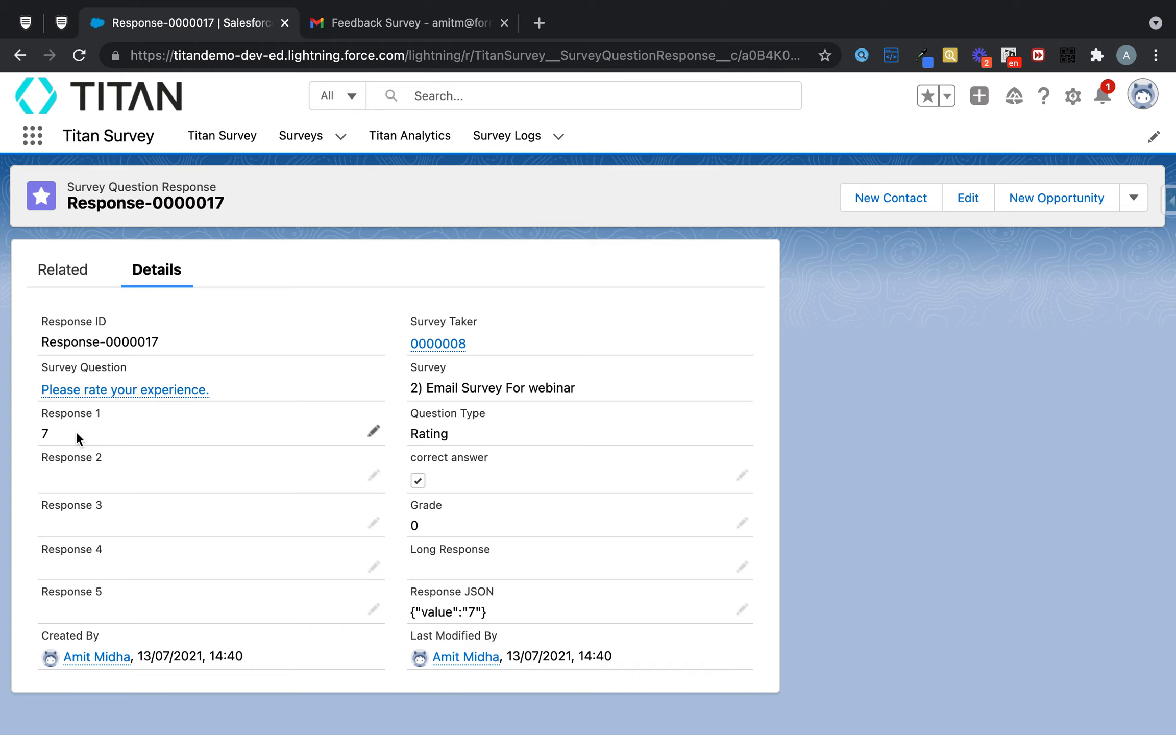
- Switch back to the Titan survey project and close the Distribution dialog
{"action": "left_click", "coordinate": [61, 22]}
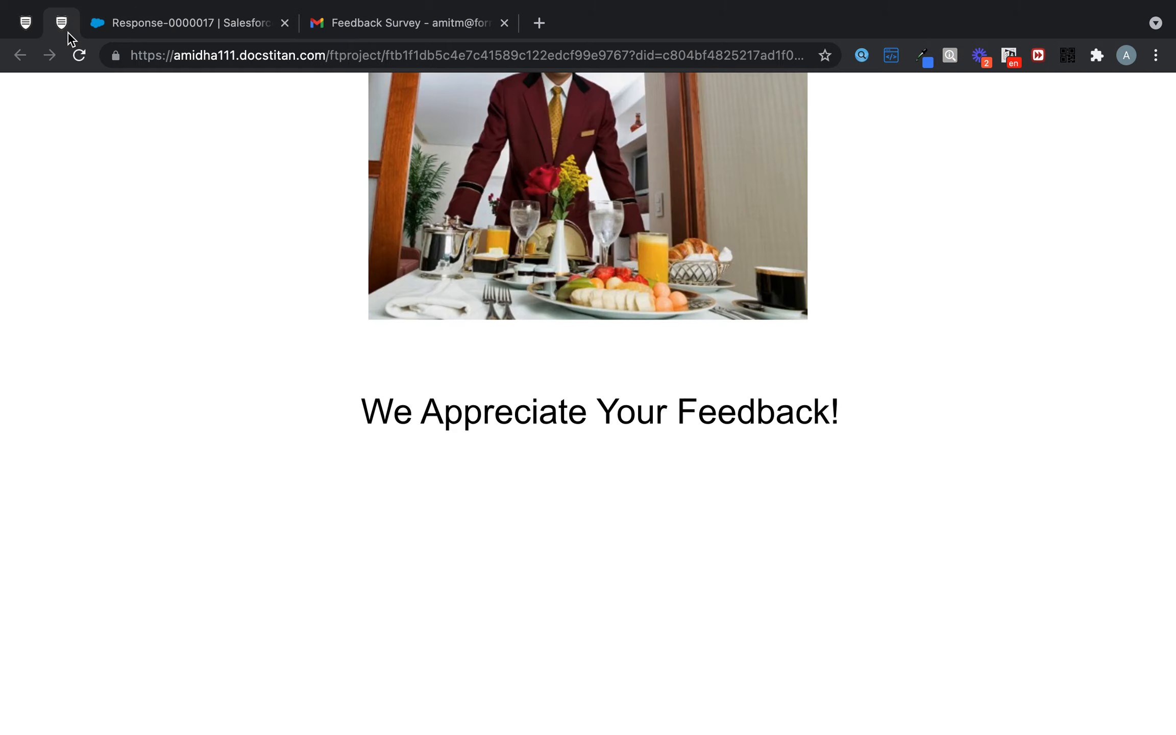
{"action": "left_click", "coordinate": [25, 22]}
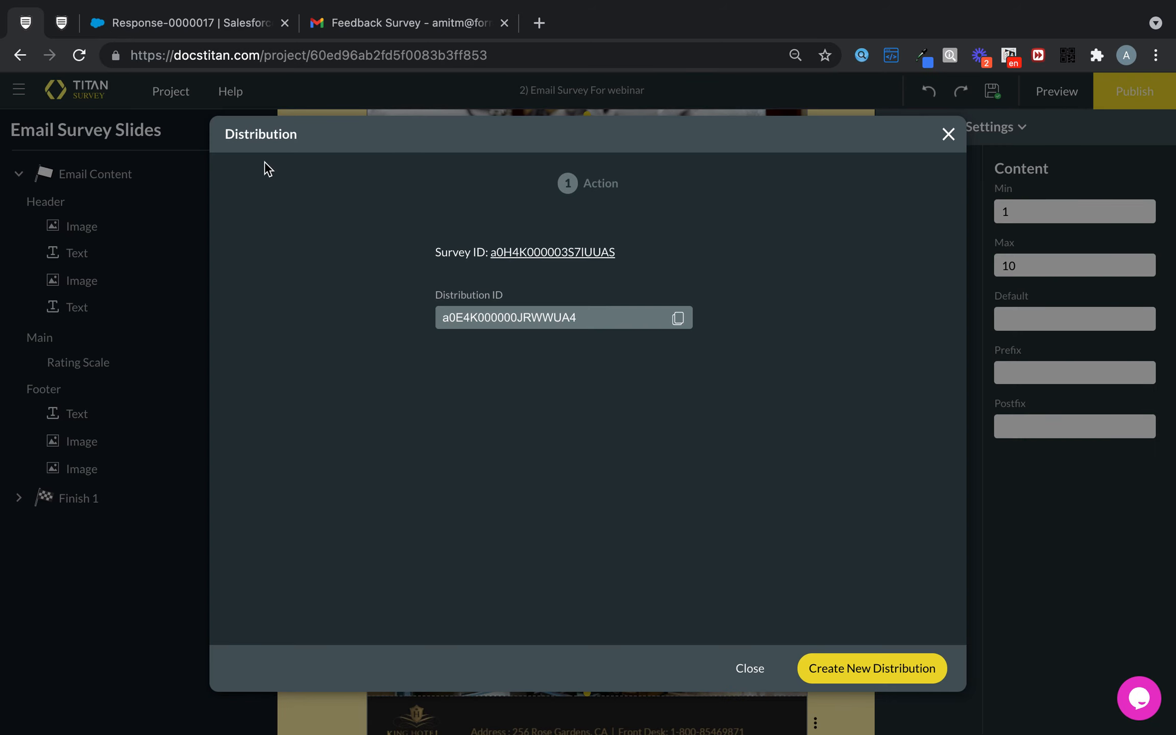
{"action": "left_click", "coordinate": [949, 133]}
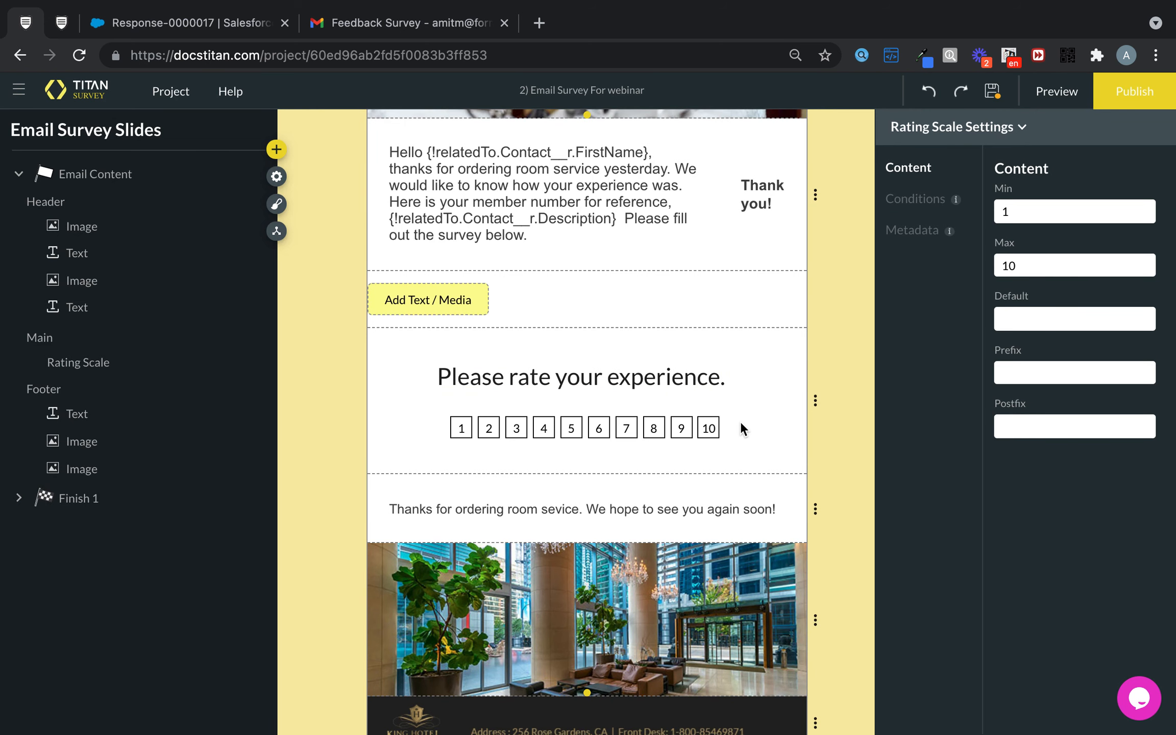
- Delete the "Please rate your experience." rating scale from the Main section and insert a CES question in its place
{"action": "left_click", "coordinate": [842, 437]}
{"action": "left_click", "coordinate": [613, 420]}
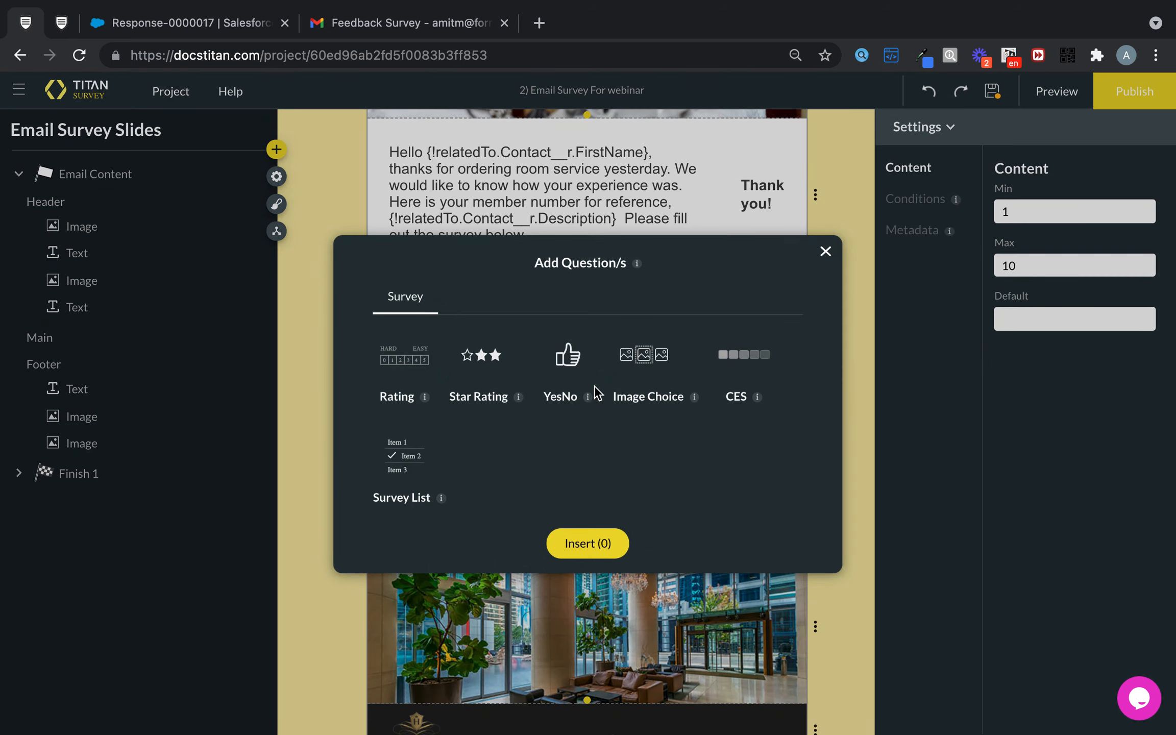
{"action": "left_click", "coordinate": [725, 372]}
{"action": "left_click", "coordinate": [587, 552]}
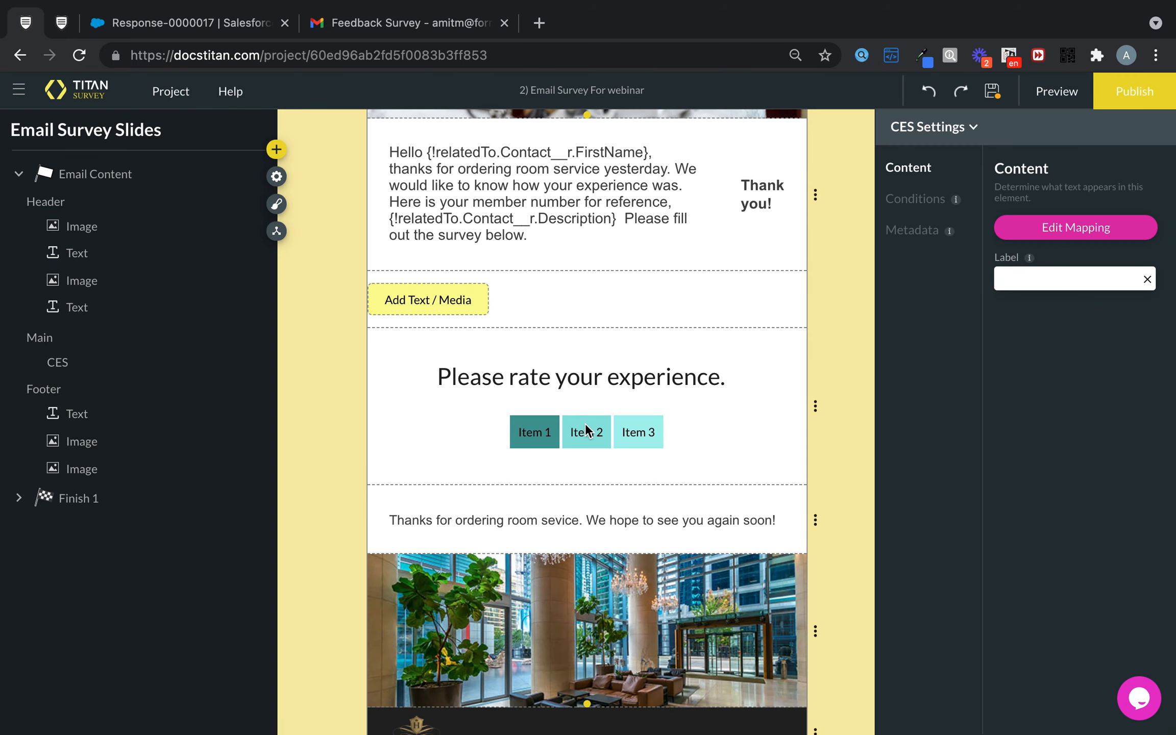